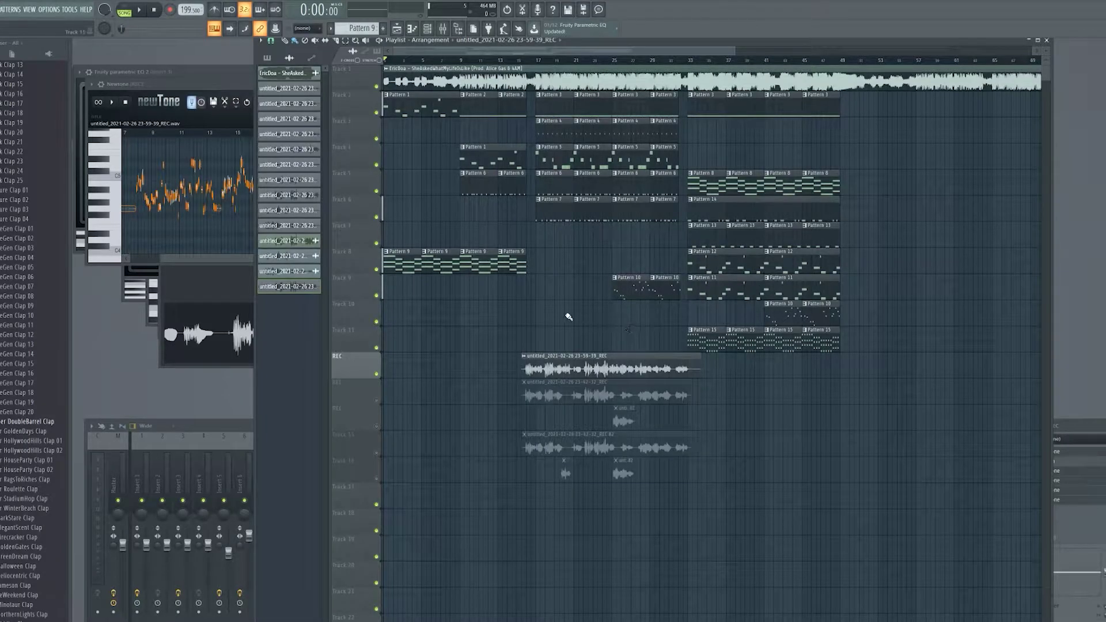
{"action": "left_click", "coordinate": [244, 196]}
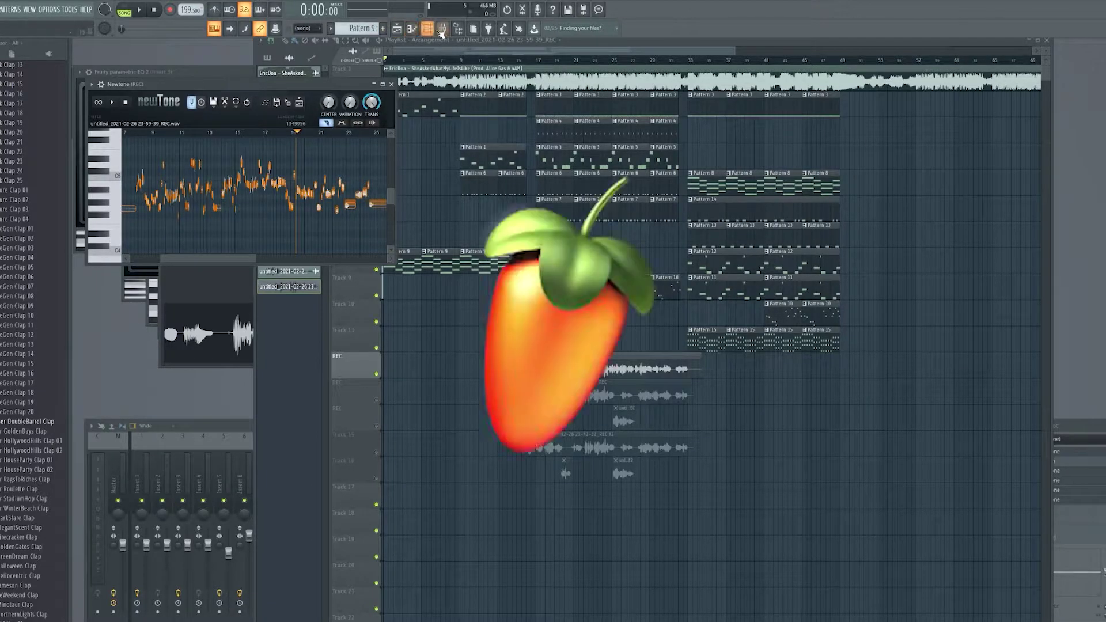
{"action": "left_click", "coordinate": [416, 41]}
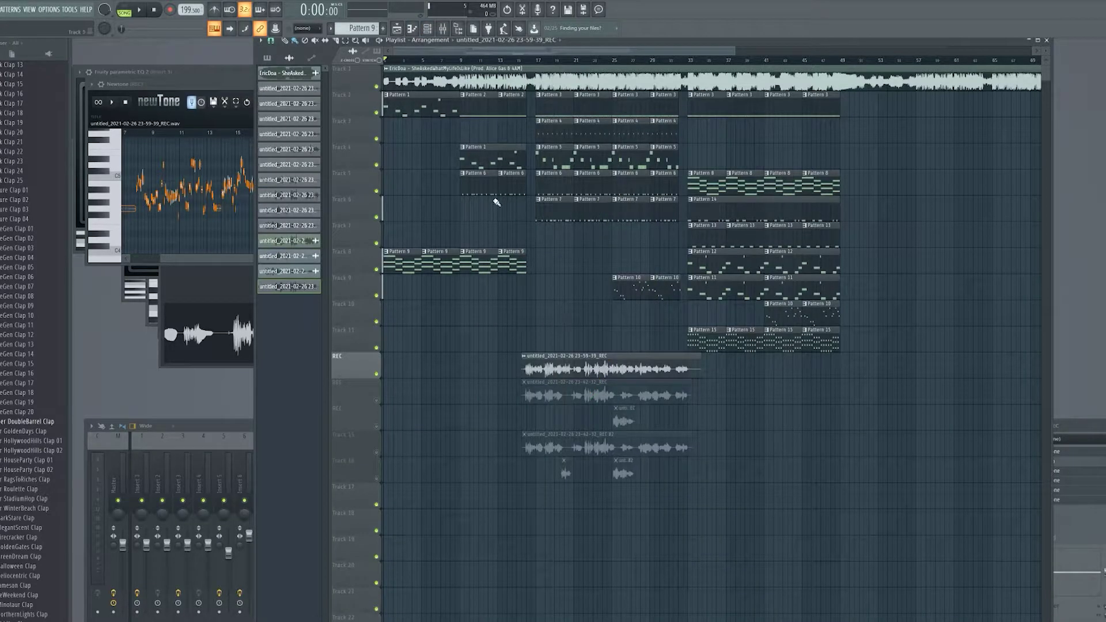
{"action": "left_click", "coordinate": [213, 85]}
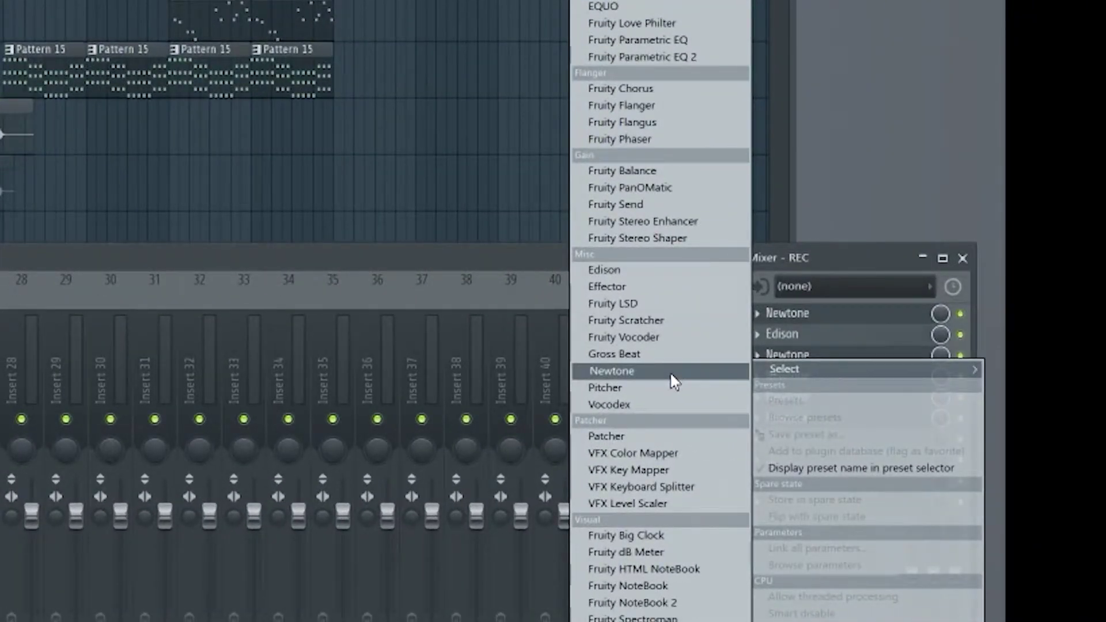
{"action": "left_click", "coordinate": [672, 374]}
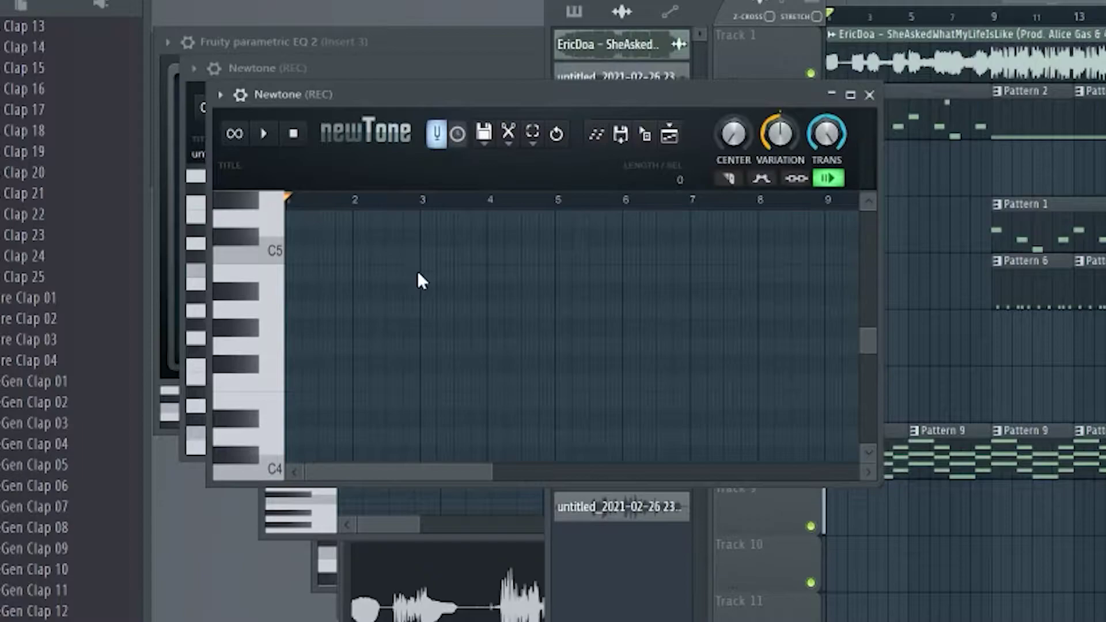
{"action": "left_click_drag", "start_coordinate": [461, 97], "coordinate": [401, 113]}
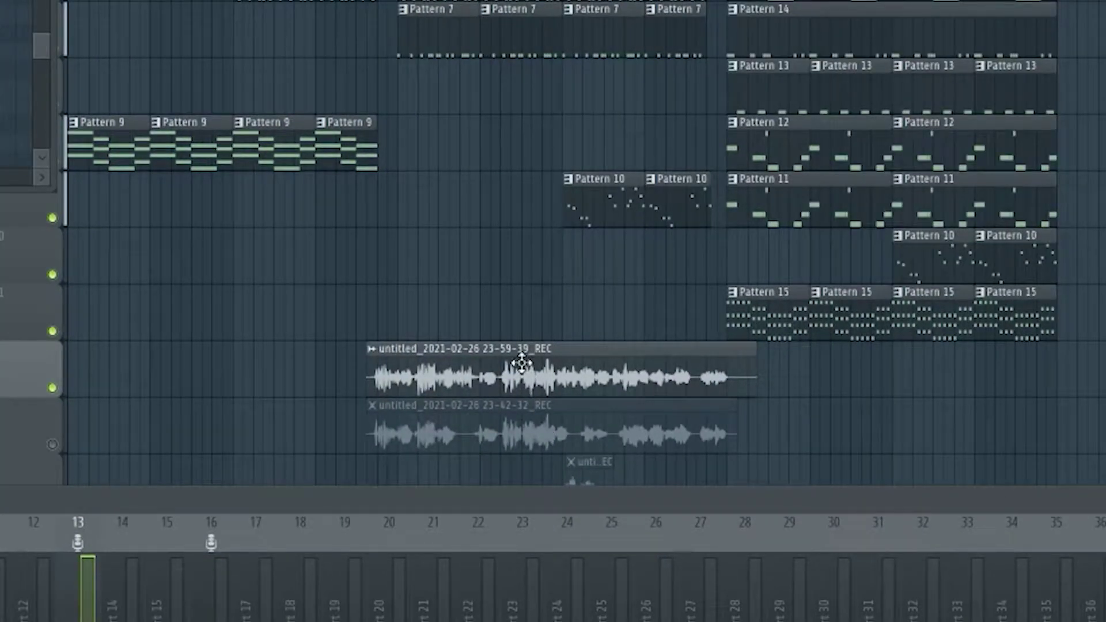
{"action": "left_click", "coordinate": [434, 294]}
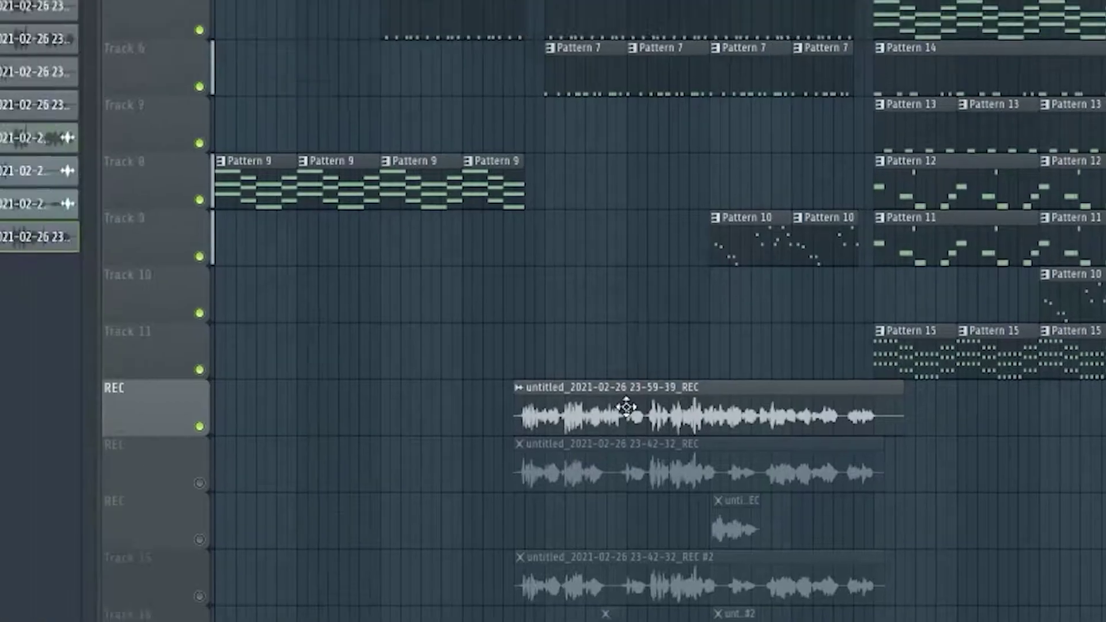
{"action": "double_click", "coordinate": [478, 366]}
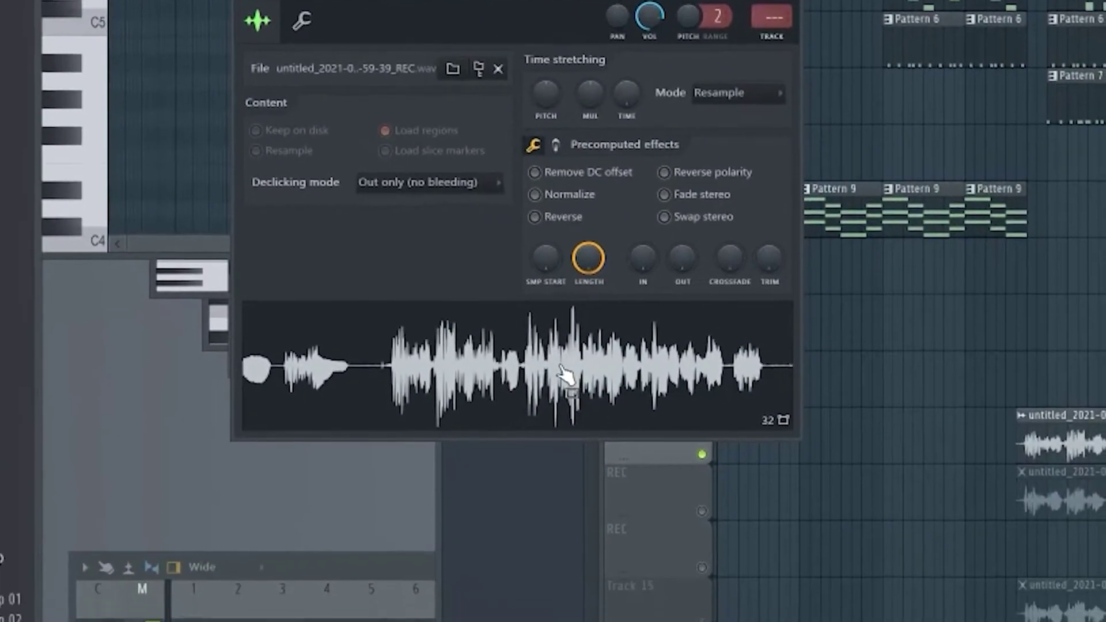
{"action": "left_click_drag", "start_coordinate": [560, 458], "coordinate": [173, 150]}
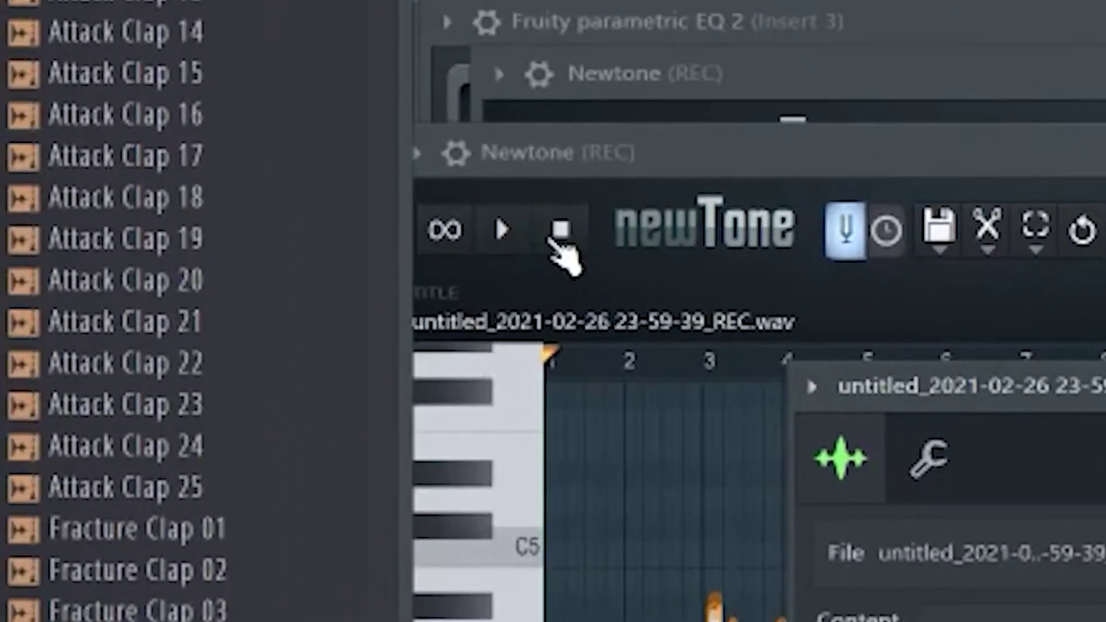
Step: Bring the new Newtone window forward and move it over the playlist, clear of the vocal sample's channel settings
{"action": "left_click", "coordinate": [317, 86]}
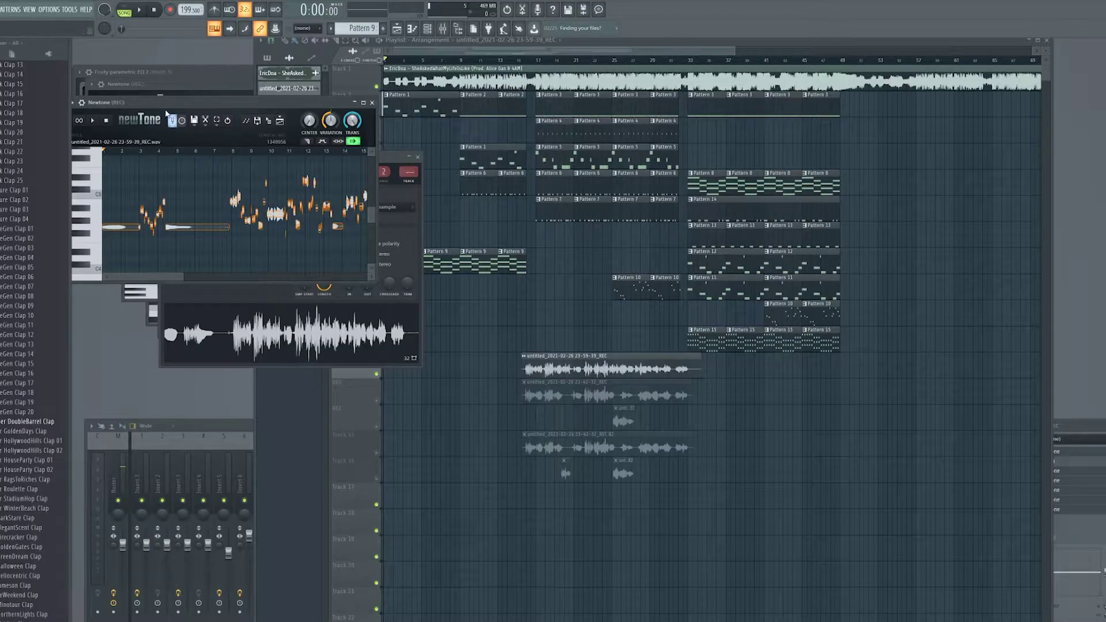
{"action": "left_click_drag", "start_coordinate": [151, 103], "coordinate": [205, 109]}
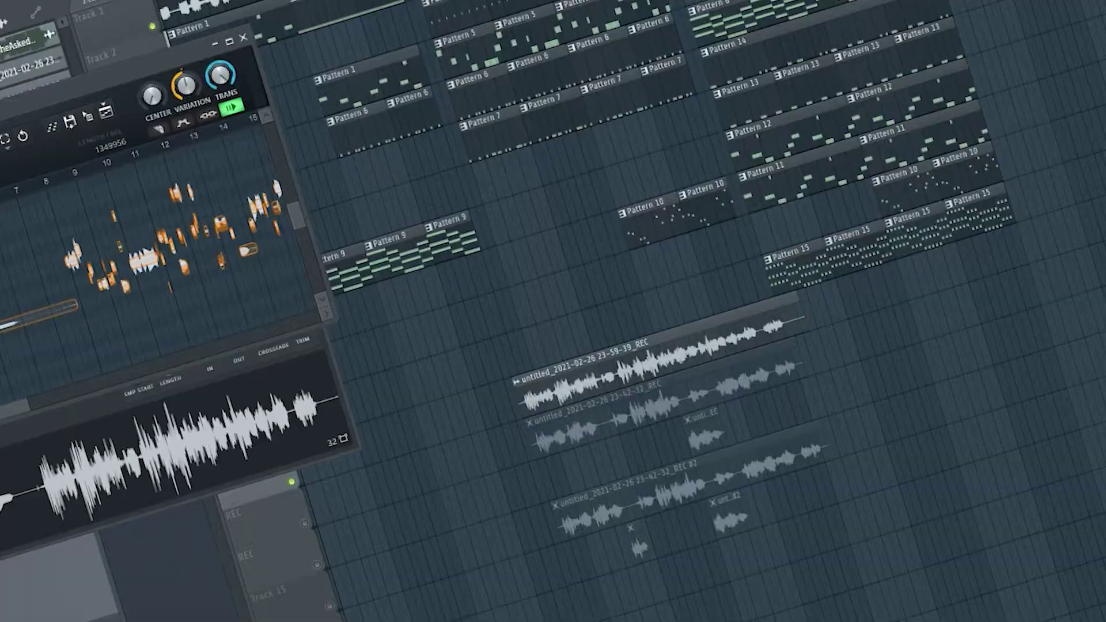
{"action": "left_click_drag", "start_coordinate": [101, 84], "coordinate": [843, 8]}
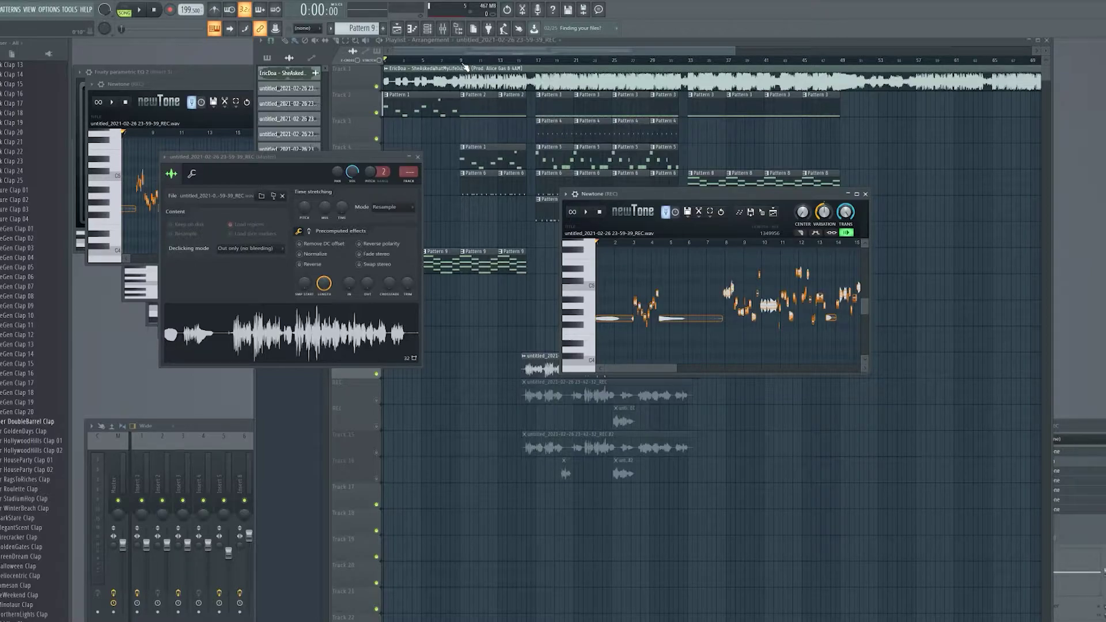
Step: Move the playlist playhead to about bar 16, play the EricDoa reference track from there and stop playback
{"action": "left_click_drag", "start_coordinate": [459, 63], "coordinate": [403, 62]}
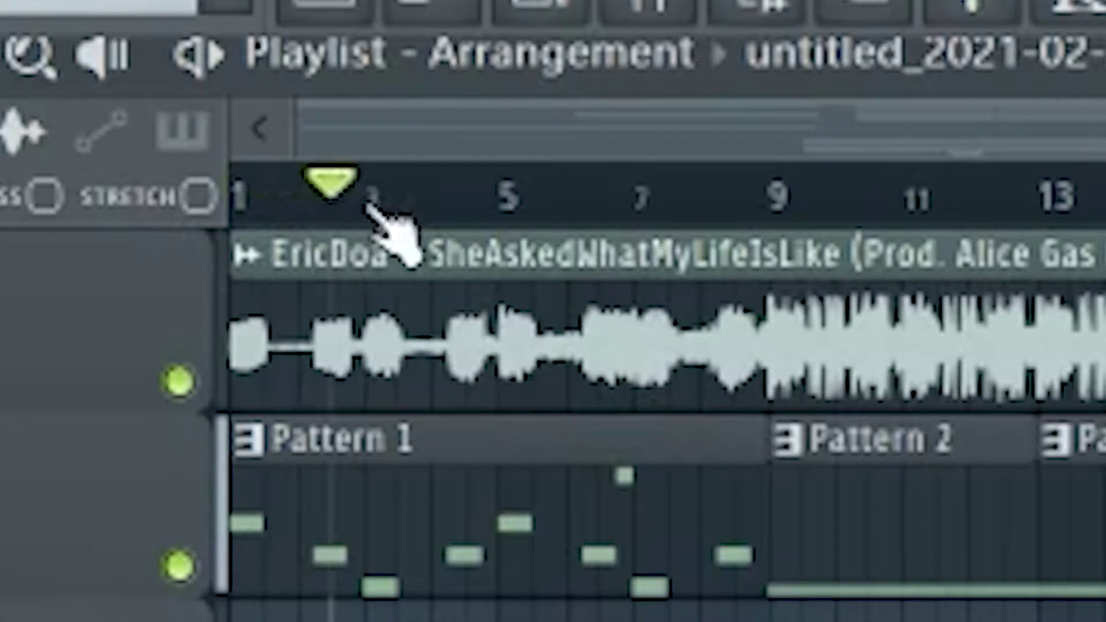
{"action": "mouse_move", "coordinate": [368, 205]}
{"action": "left_mouse_down"}
{"action": "mouse_move", "coordinate": [909, 297]}
{"action": "mouse_move", "coordinate": [173, 277]}
{"action": "mouse_move", "coordinate": [1086, 190]}
{"action": "mouse_move", "coordinate": [81, 217]}
{"action": "mouse_move", "coordinate": [452, 197]}
{"action": "mouse_move", "coordinate": [859, 235]}
{"action": "mouse_move", "coordinate": [1071, 190]}
{"action": "mouse_move", "coordinate": [230, 196]}
{"action": "left_mouse_up"}
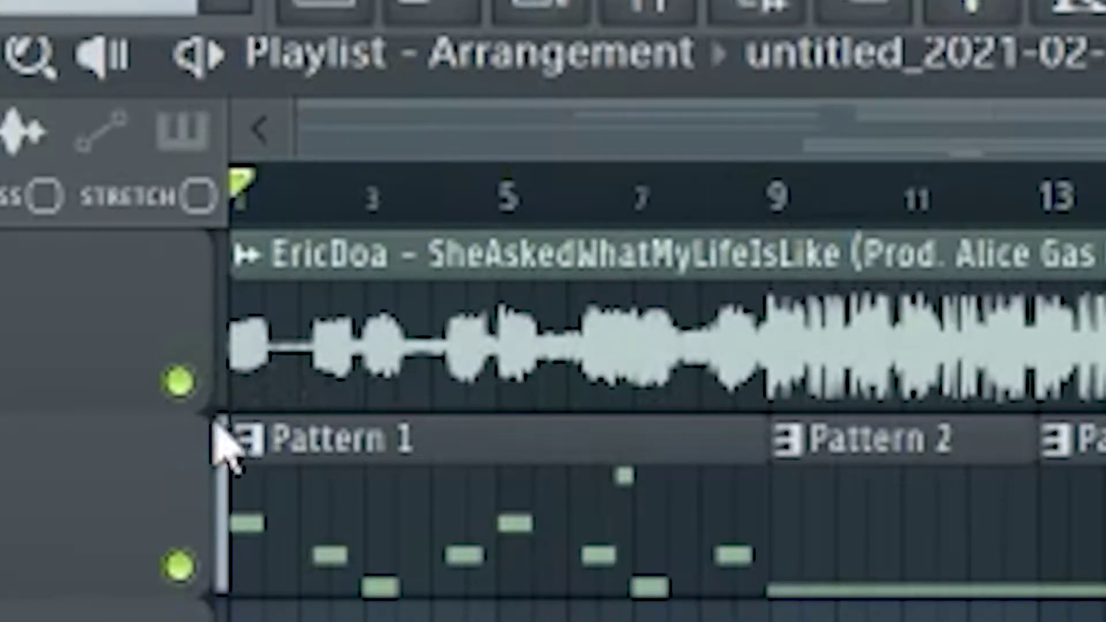
{"action": "mouse_move", "coordinate": [790, 196]}
{"action": "left_mouse_down"}
{"action": "mouse_move", "coordinate": [734, 196]}
{"action": "mouse_move", "coordinate": [769, 195]}
{"action": "left_mouse_up"}
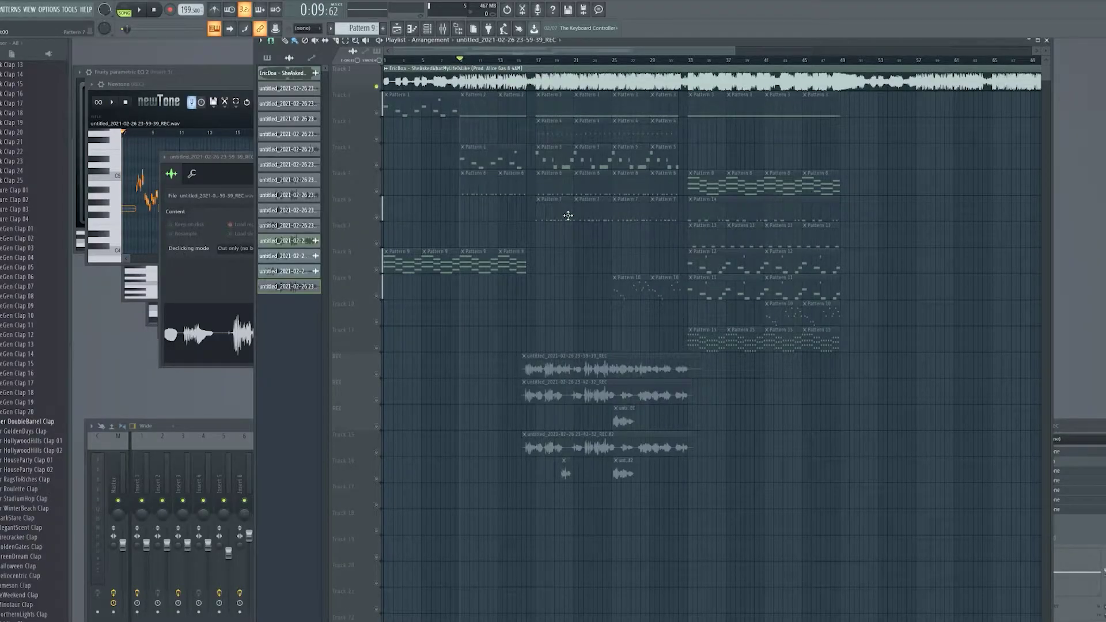
{"action": "left_click", "coordinate": [523, 60]}
{"action": "key", "text": "space"}
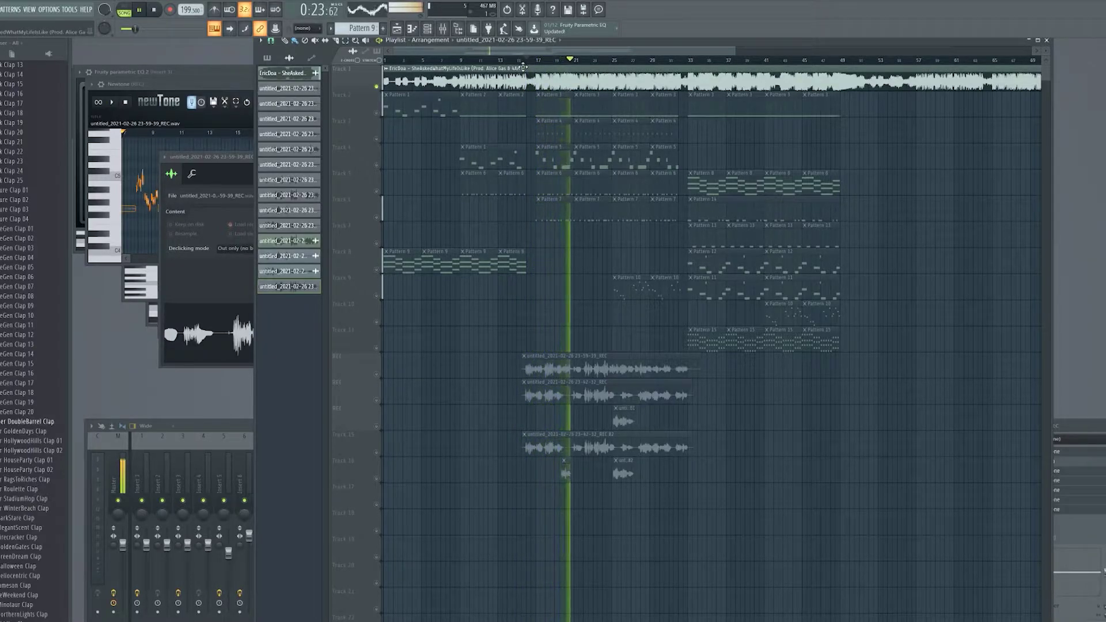
{"action": "key", "text": "space"}
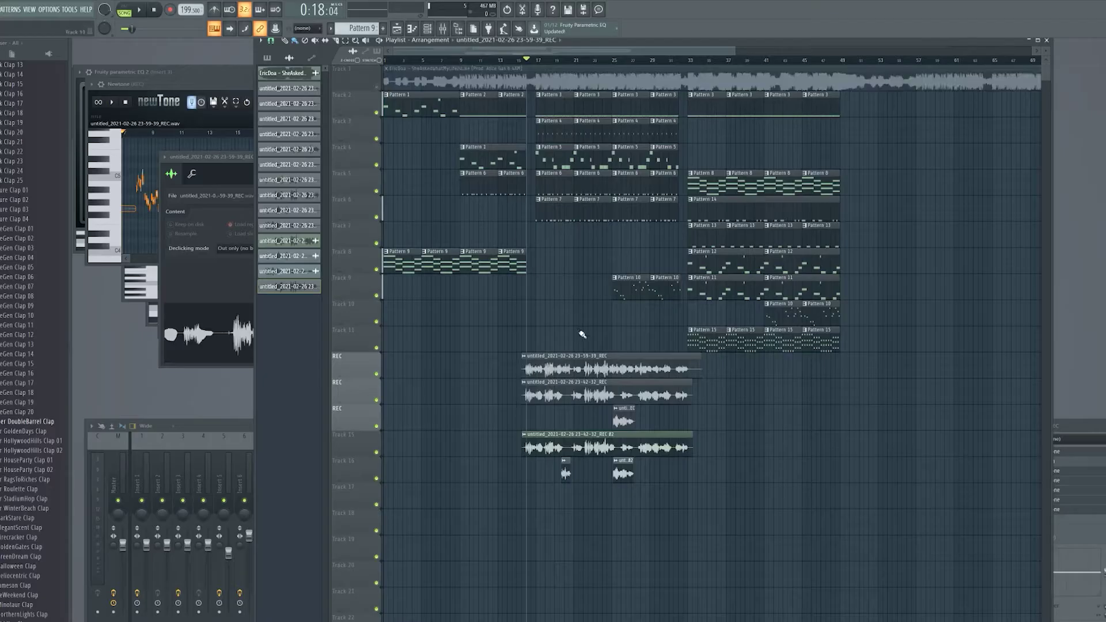
Step: Mute the two upper REC vocal tracks in the playlist, holding the 23-59-39 and 23-42-32 recordings
{"action": "left_click", "coordinate": [376, 375]}
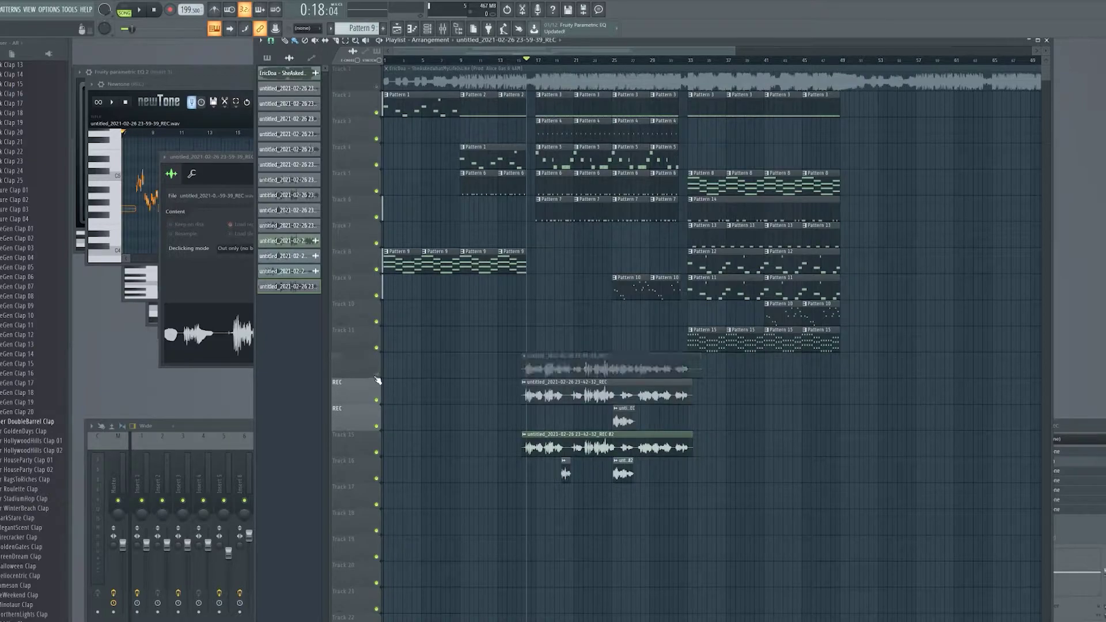
{"action": "left_click", "coordinate": [377, 400]}
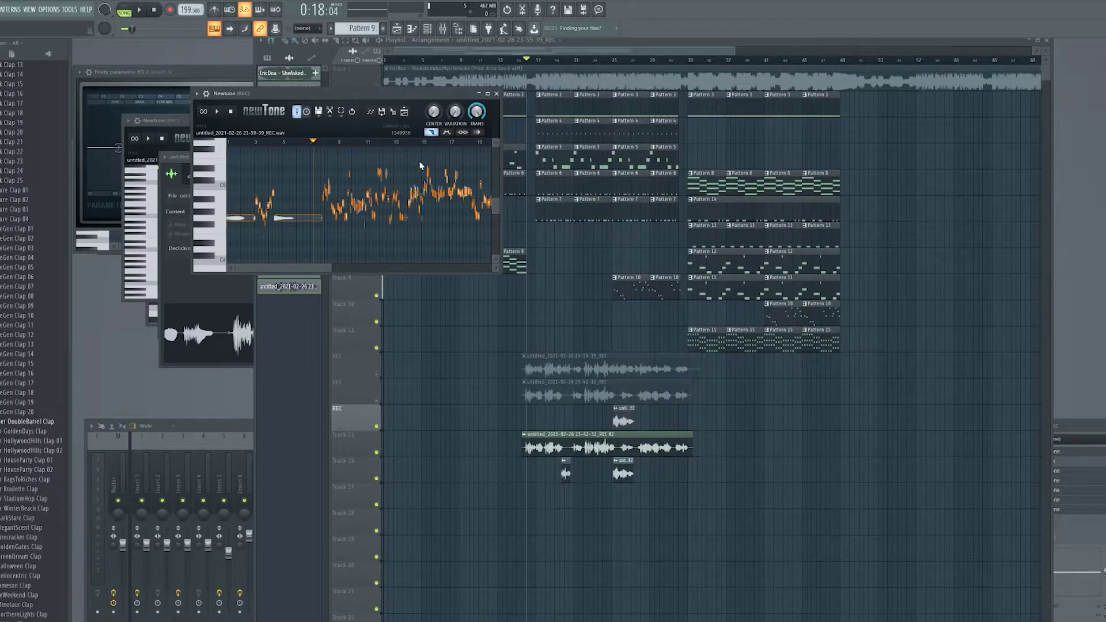
Step: Focus Newtone's editor on the vocal phrase around bars 8 to 10 and switch off slice mode
{"action": "key", "text": "space"}
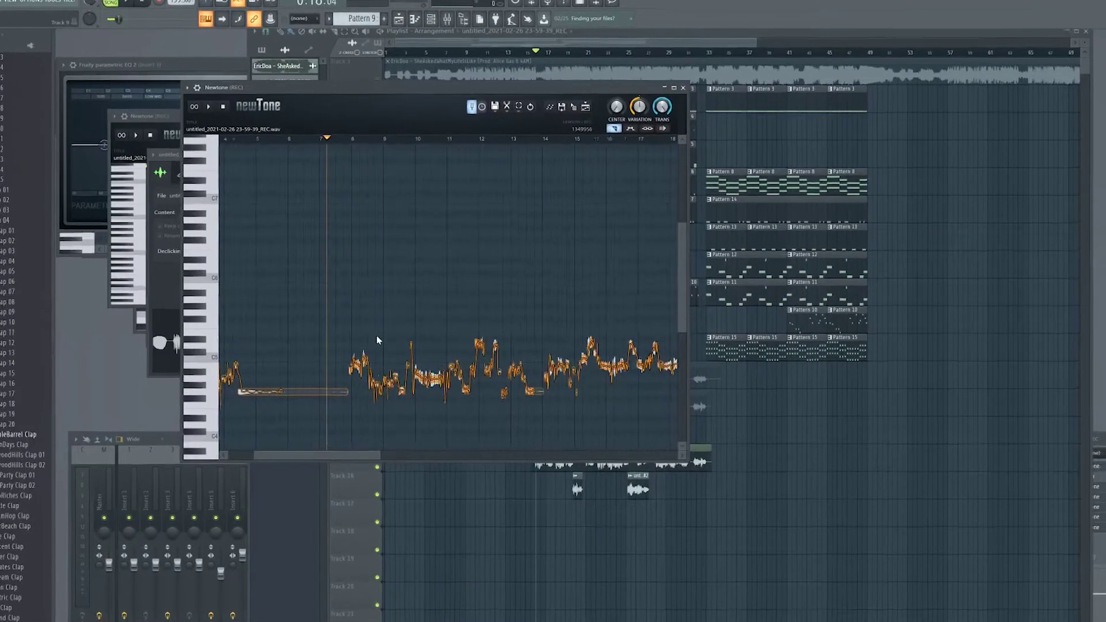
{"action": "scroll", "coordinate": [376, 336], "scroll_direction": "up", "scroll_amount": 5}
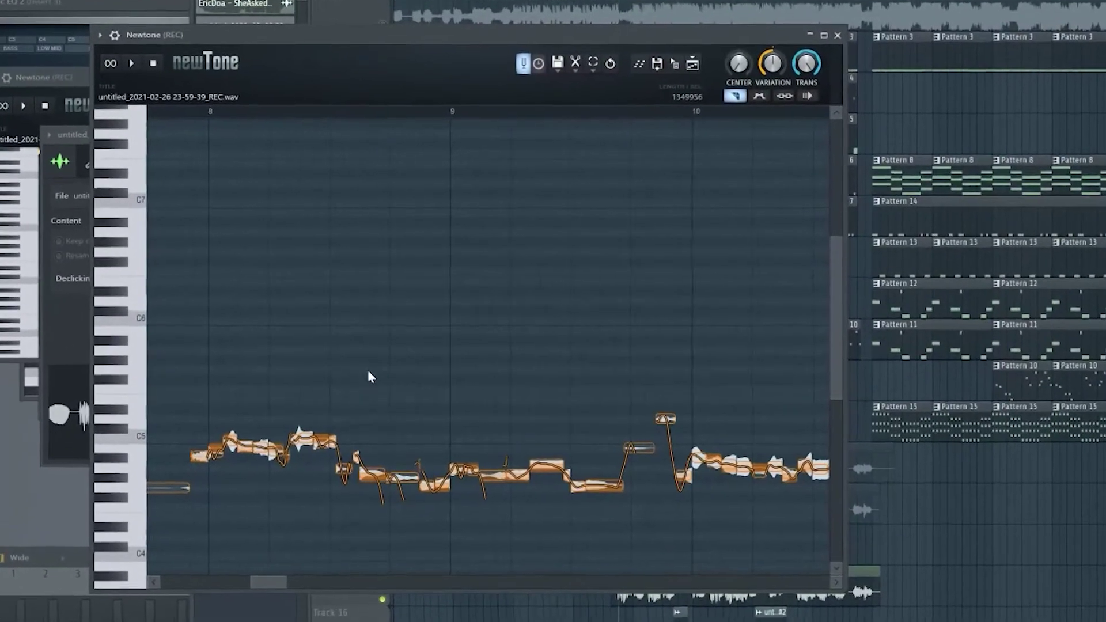
{"action": "scroll", "coordinate": [346, 320], "scroll_direction": "down", "scroll_amount": 3}
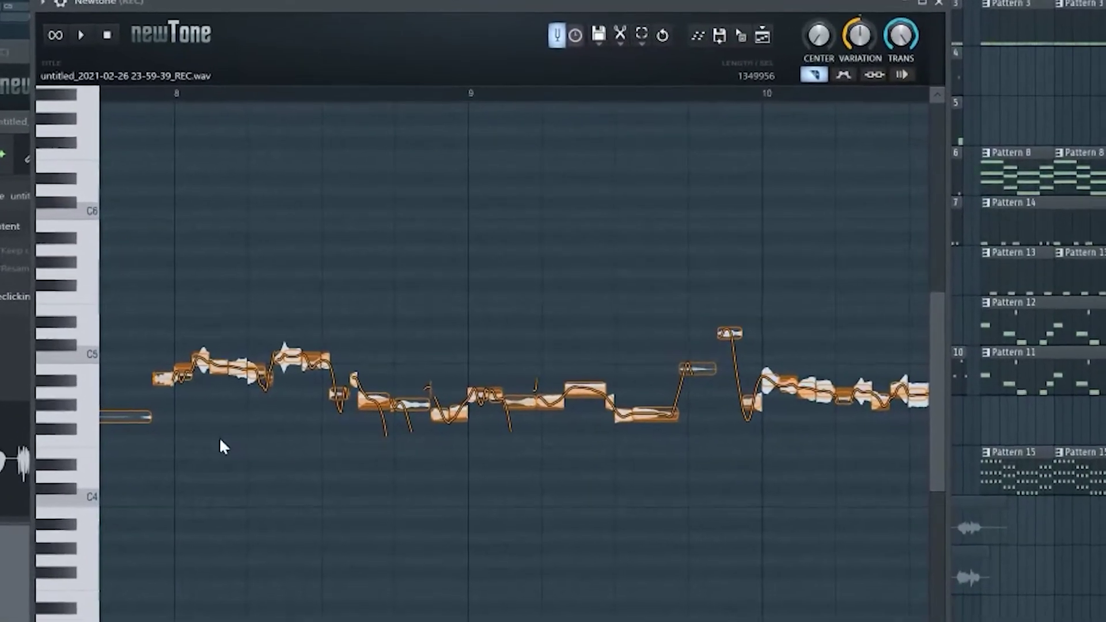
{"action": "scroll", "coordinate": [291, 410], "scroll_direction": "up", "scroll_amount": 4}
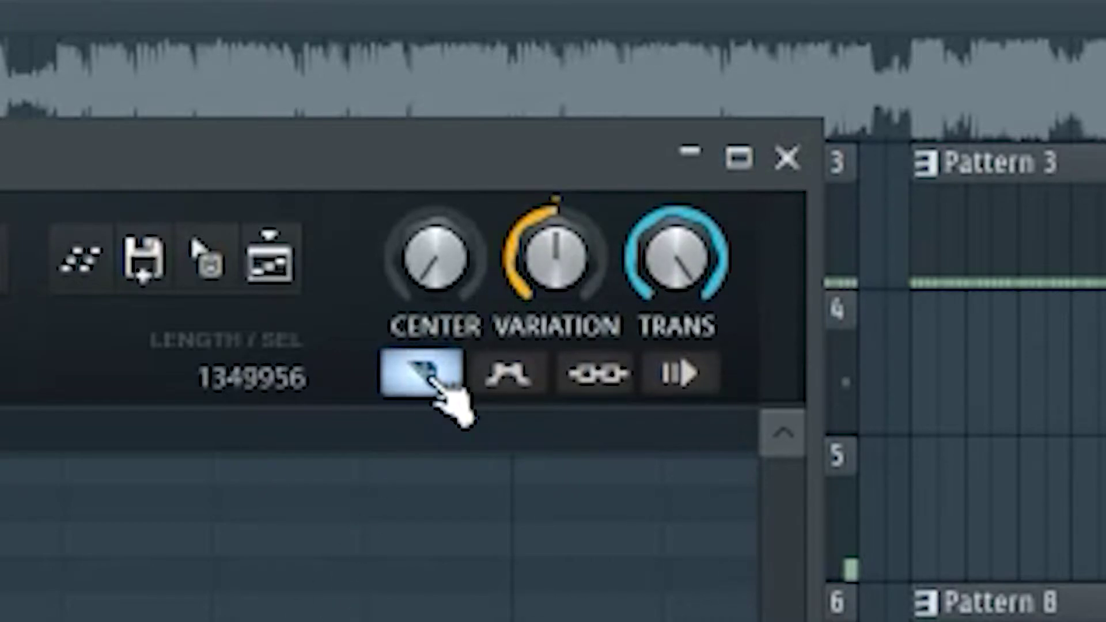
{"action": "left_click", "coordinate": [430, 377]}
{"action": "left_click", "coordinate": [429, 377]}
Step: Try pitching the short note just after bar 8 up to G#6 and down to A#3, and undo these pitch changes
{"action": "left_click_drag", "start_coordinate": [307, 292], "coordinate": [348, 168]}
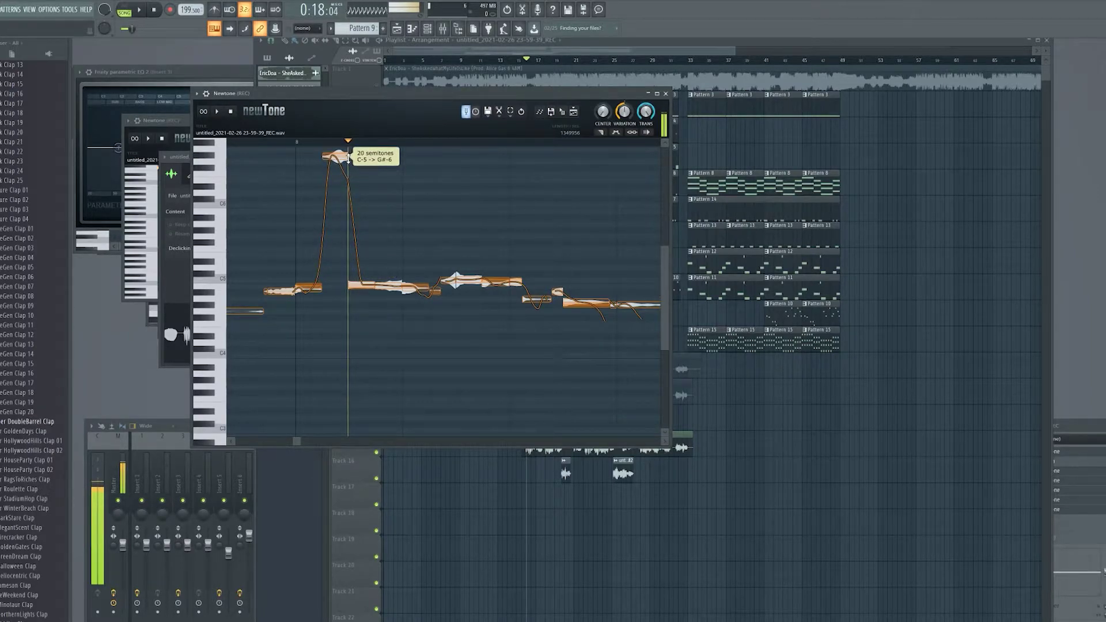
{"action": "left_click", "coordinate": [331, 169]}
{"action": "left_click_drag", "start_coordinate": [507, 226], "coordinate": [506, 226]}
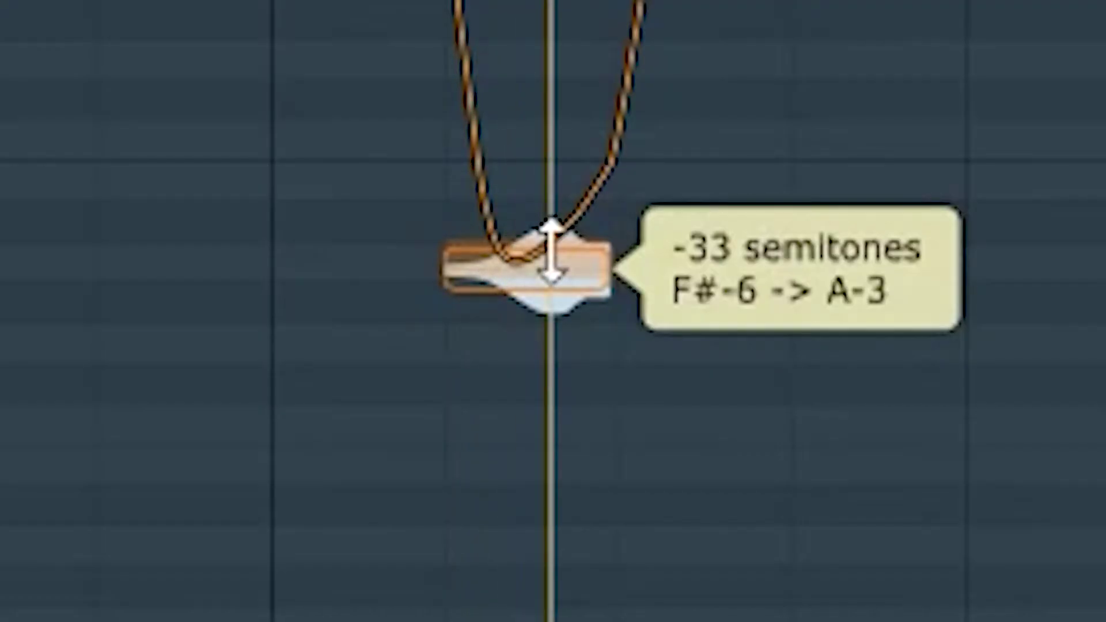
{"action": "left_click_drag", "start_coordinate": [551, 254], "coordinate": [490, 230]}
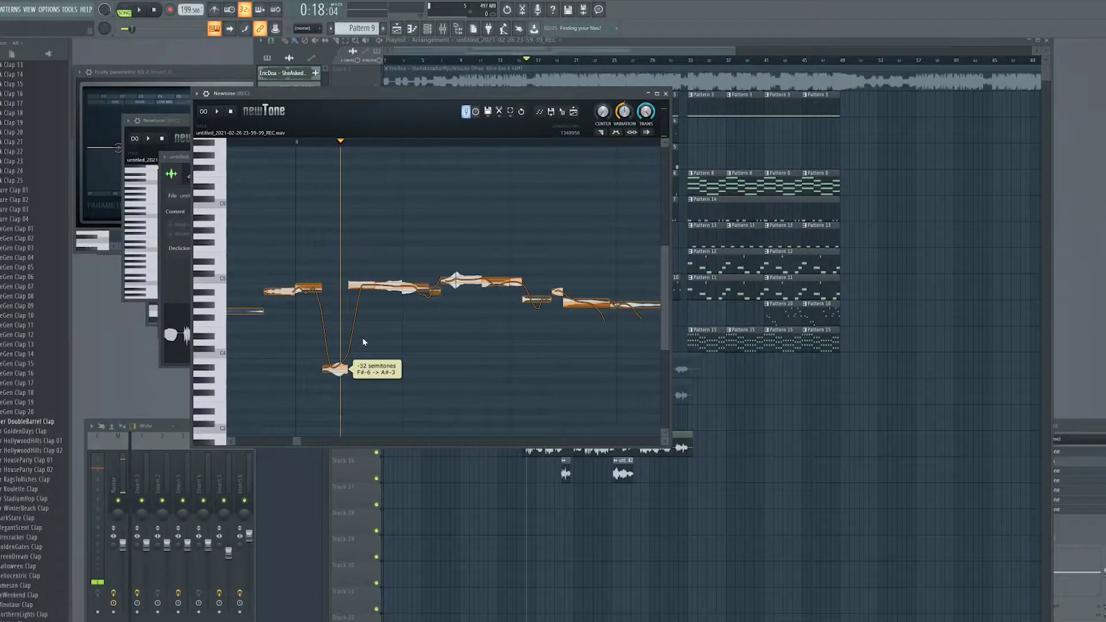
{"action": "key", "text": "ctrl+z"}
{"action": "key", "text": "ctrl+z"}
{"action": "key", "text": "ctrl+z"}
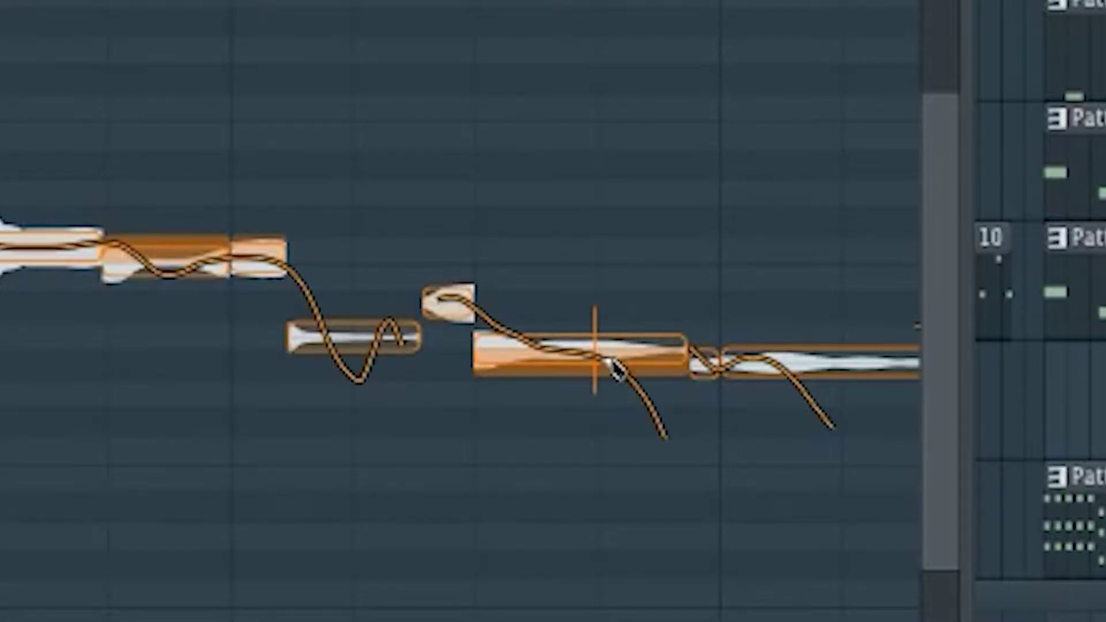
Step: Slice the descending vocal note between bars 8 and 9 in two near its middle
{"action": "left_click", "coordinate": [589, 303]}
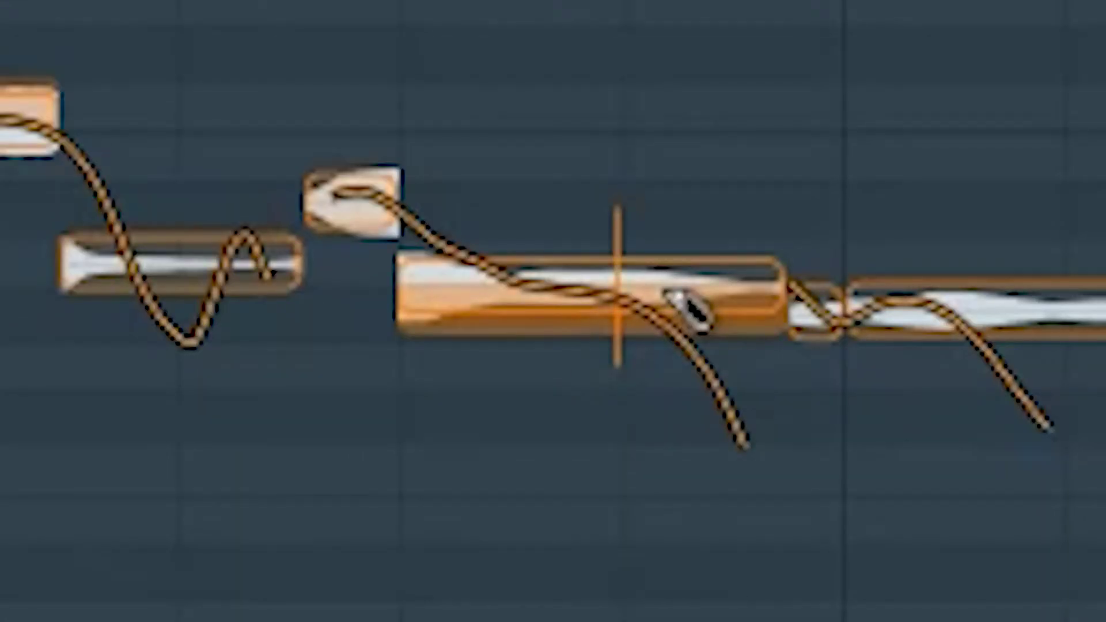
{"action": "key", "text": "ctrl+z"}
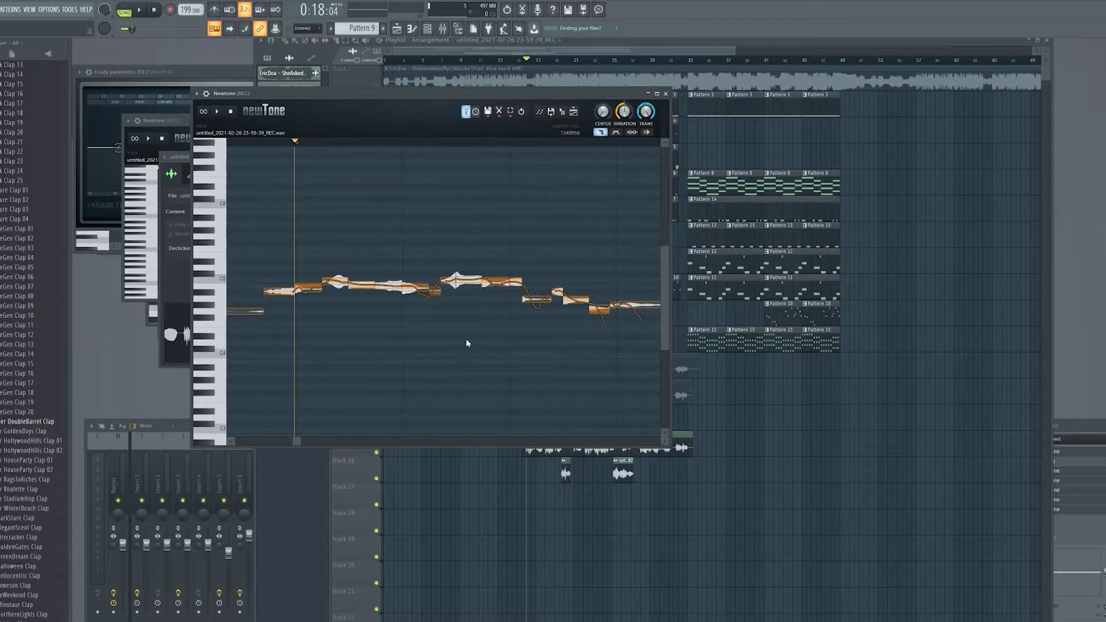
{"action": "scroll", "coordinate": [375, 311], "scroll_direction": "down", "scroll_amount": 2}
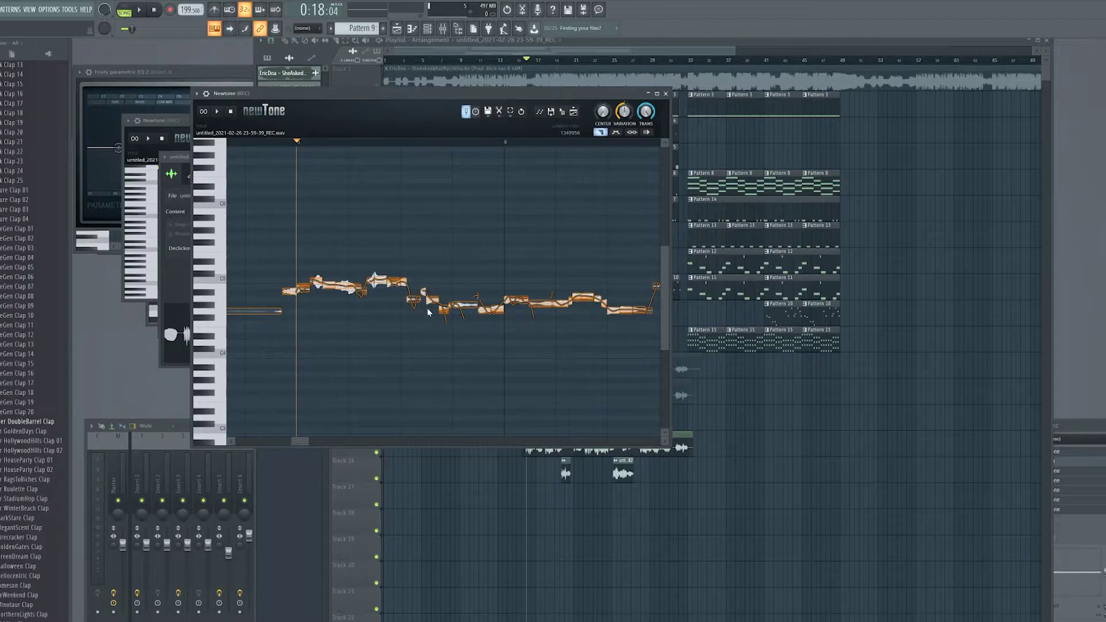
Step: Try raising the short note midway between bars 8 and 9 well above C5, audition it and undo the shift
{"action": "left_click", "coordinate": [373, 149]}
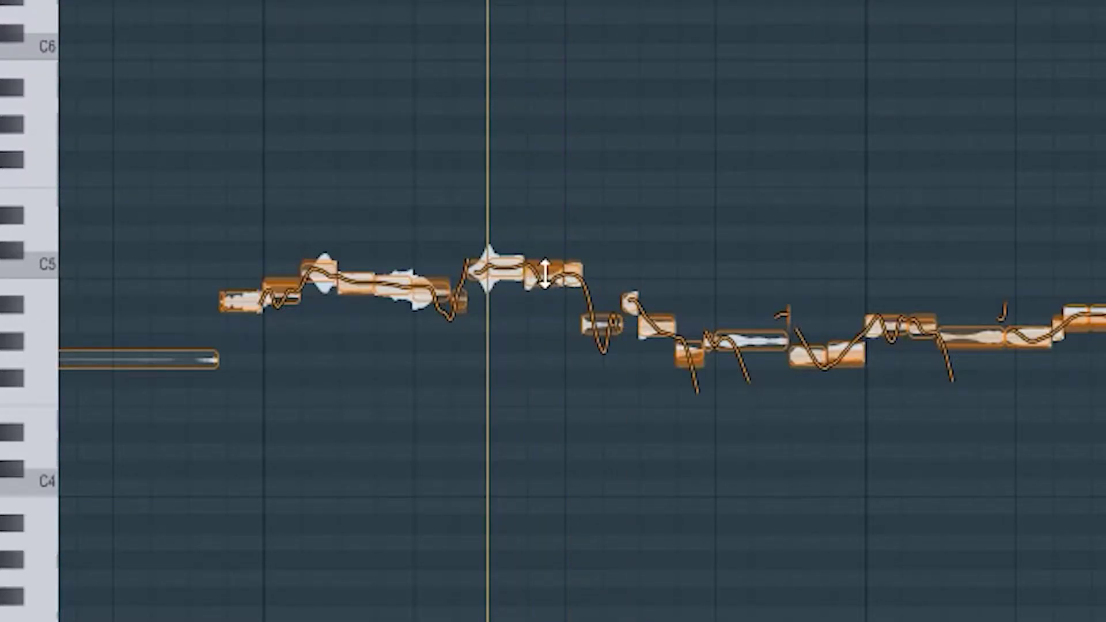
{"action": "left_click_drag", "start_coordinate": [544, 274], "coordinate": [544, 110]}
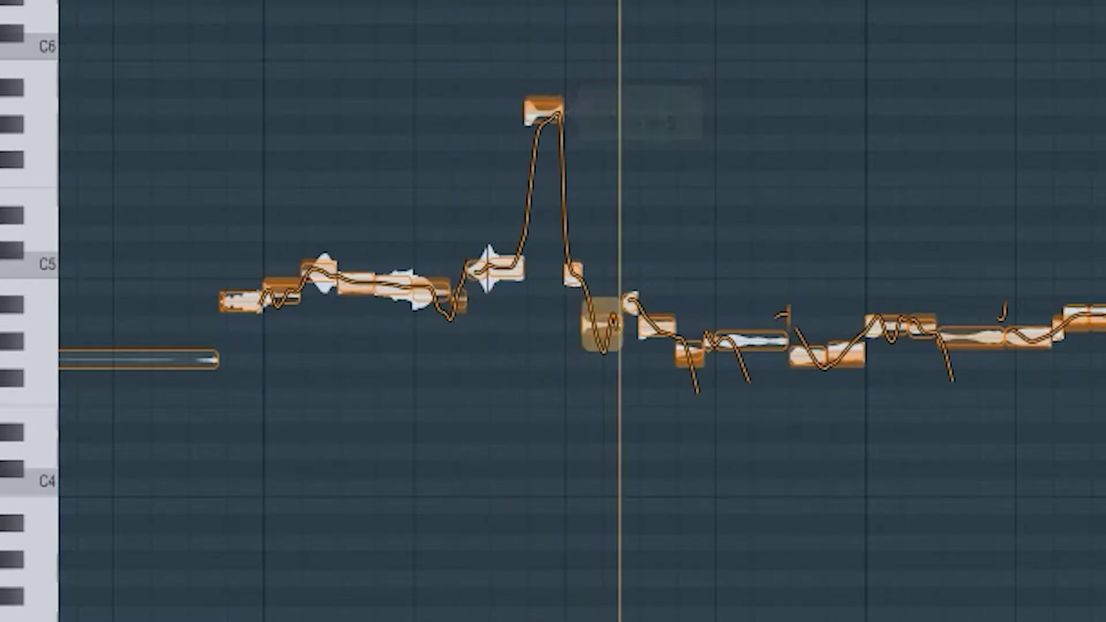
{"action": "key", "text": "space"}
{"action": "key", "text": "ctrl+z"}
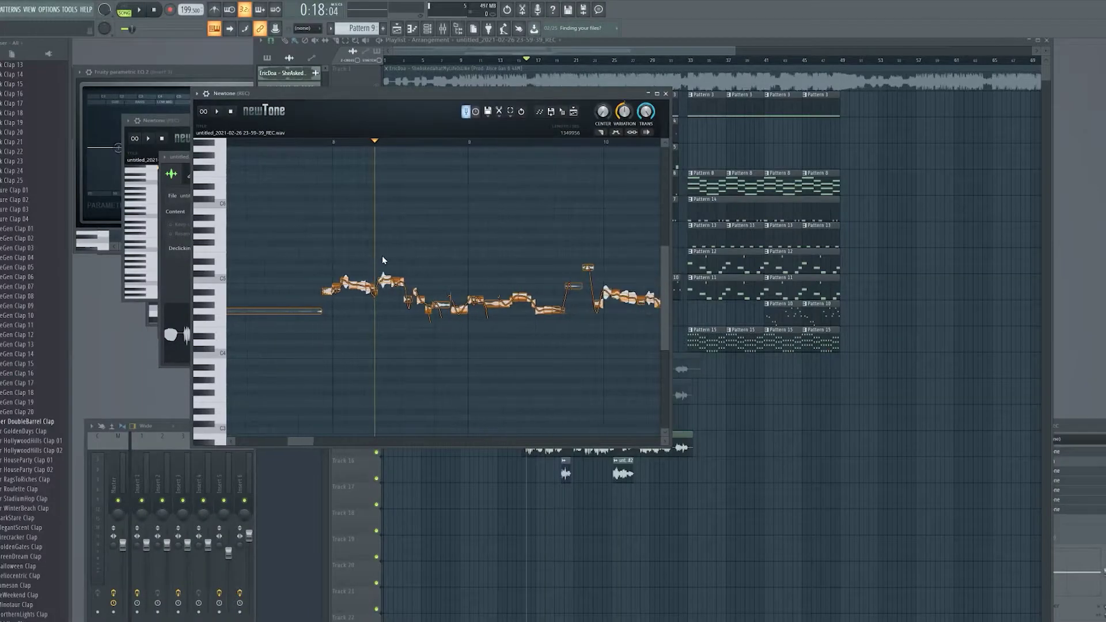
Step: Set Newtone's grid snapping to 1/8 beat for the vocal recording
{"action": "scroll", "coordinate": [382, 255], "scroll_direction": "down", "scroll_amount": 8}
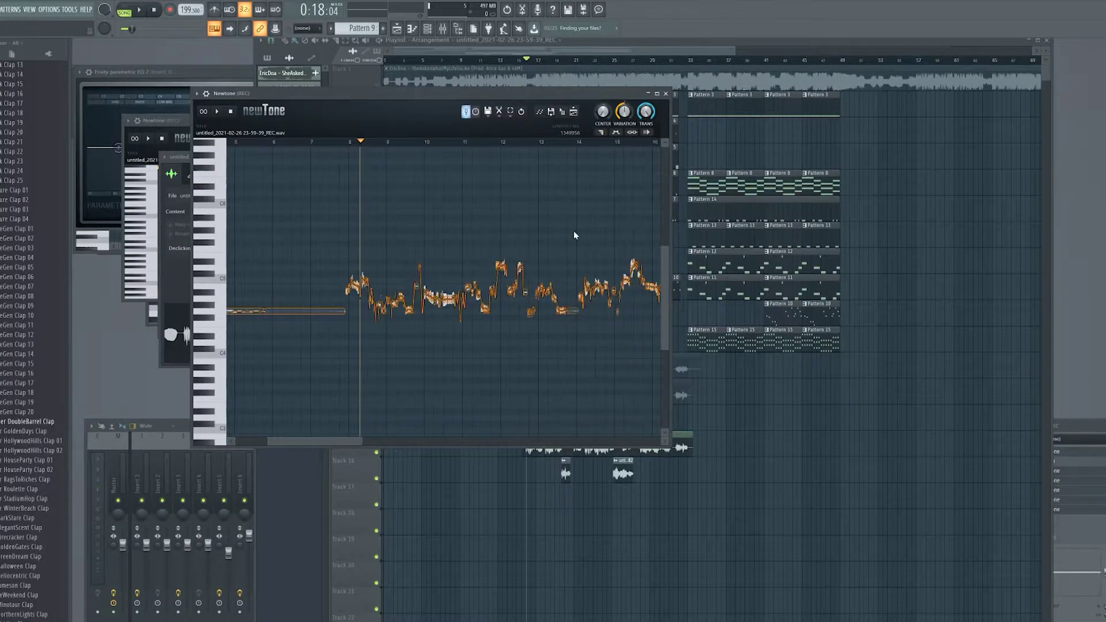
{"action": "scroll", "coordinate": [477, 240], "scroll_direction": "up", "scroll_amount": 4}
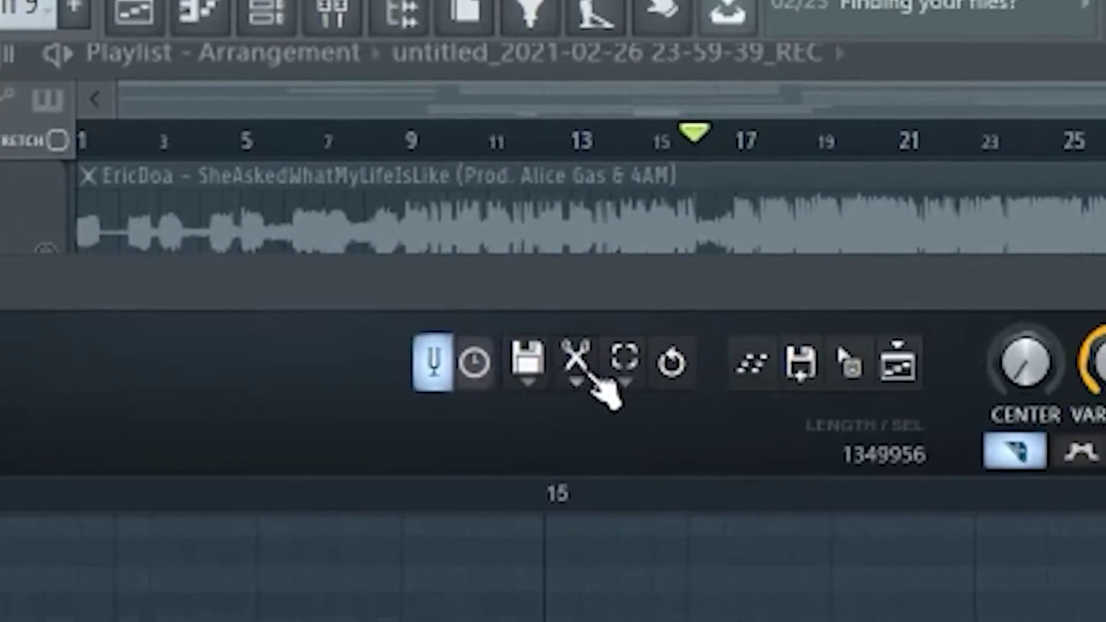
{"action": "left_click", "coordinate": [549, 294]}
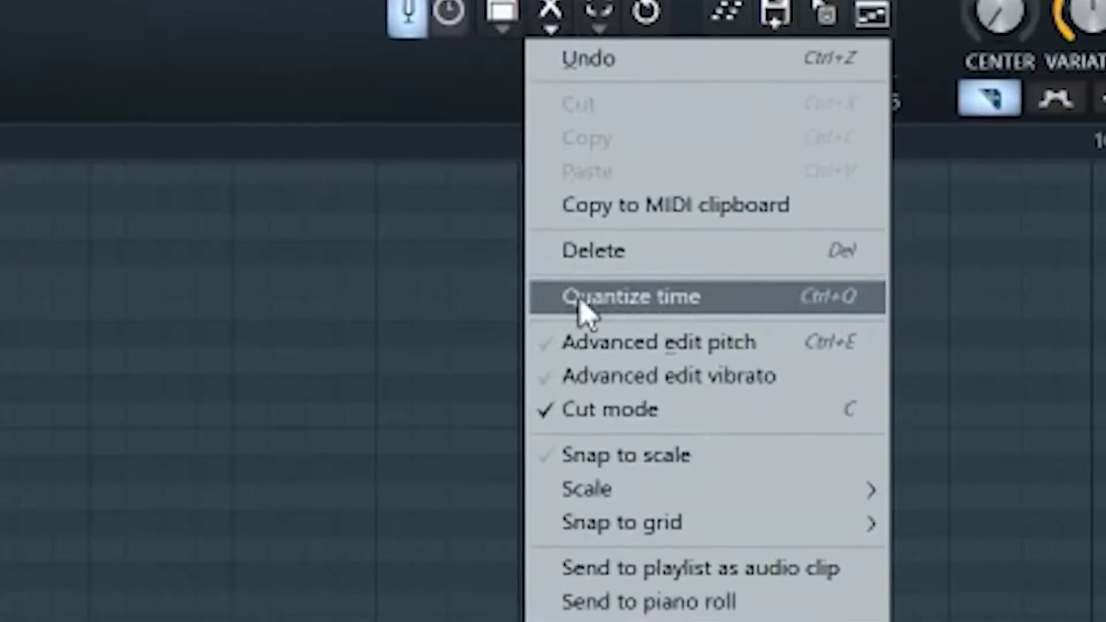
{"action": "mouse_move", "coordinate": [567, 302]}
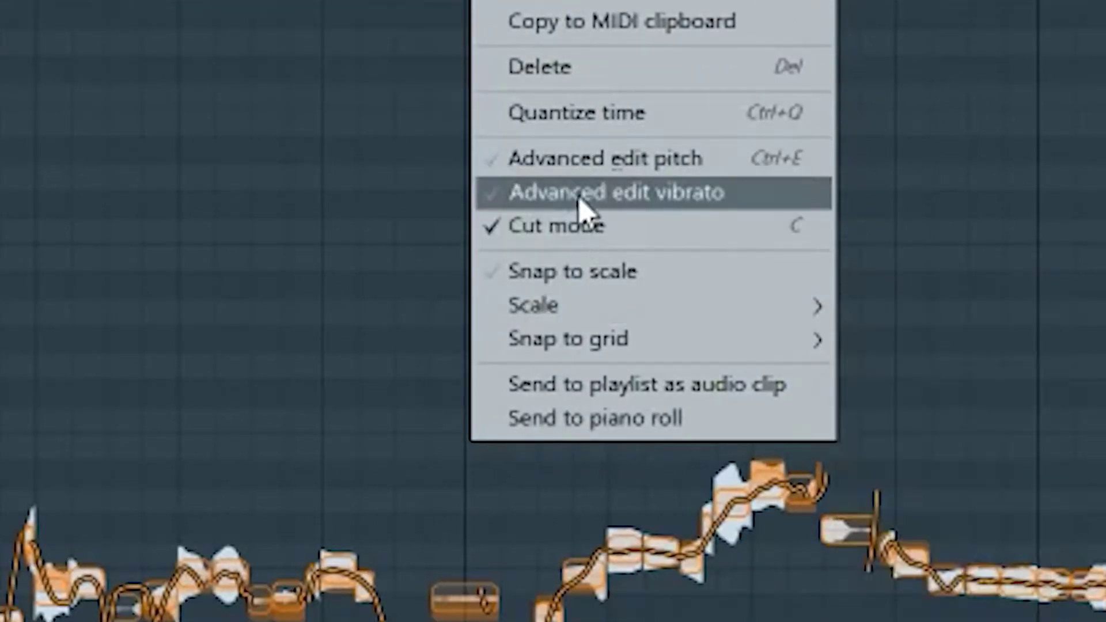
{"action": "mouse_move", "coordinate": [593, 346]}
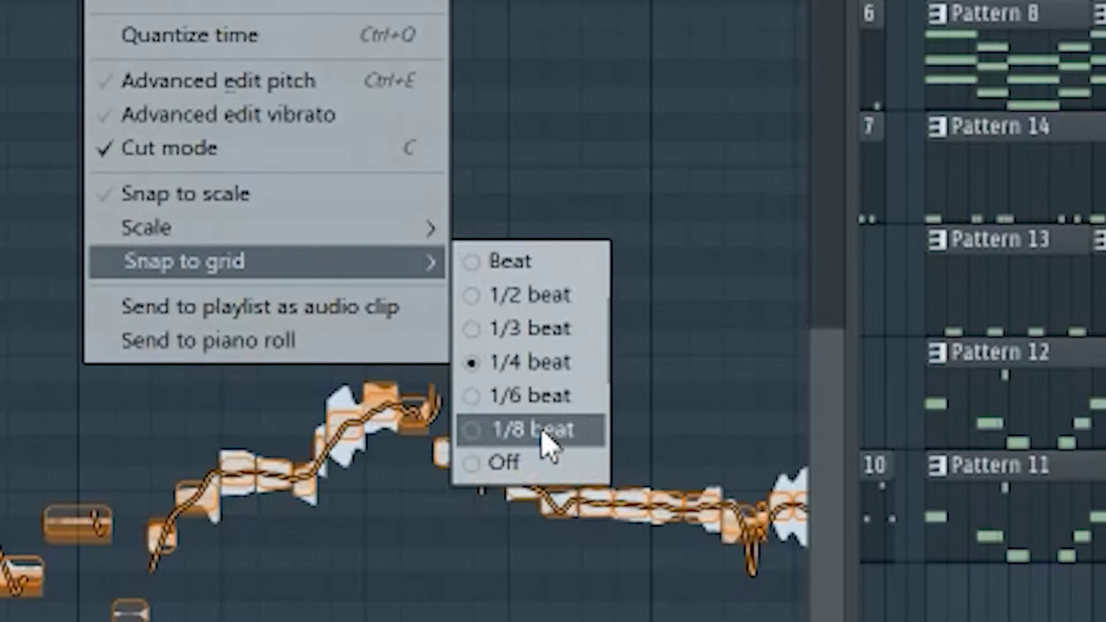
{"action": "left_click", "coordinate": [541, 432]}
{"action": "left_click", "coordinate": [92, 1]}
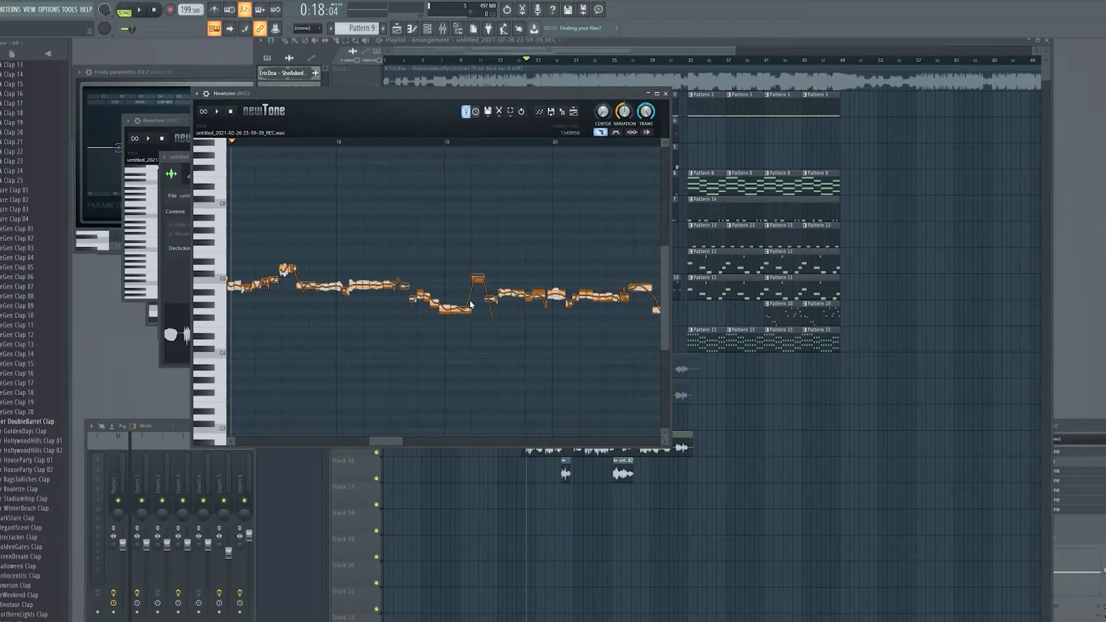
Step: Slice the vocal notes between bars 21 and 22 into shorter pieces
{"action": "scroll", "coordinate": [420, 327], "scroll_direction": "down", "scroll_amount": 3}
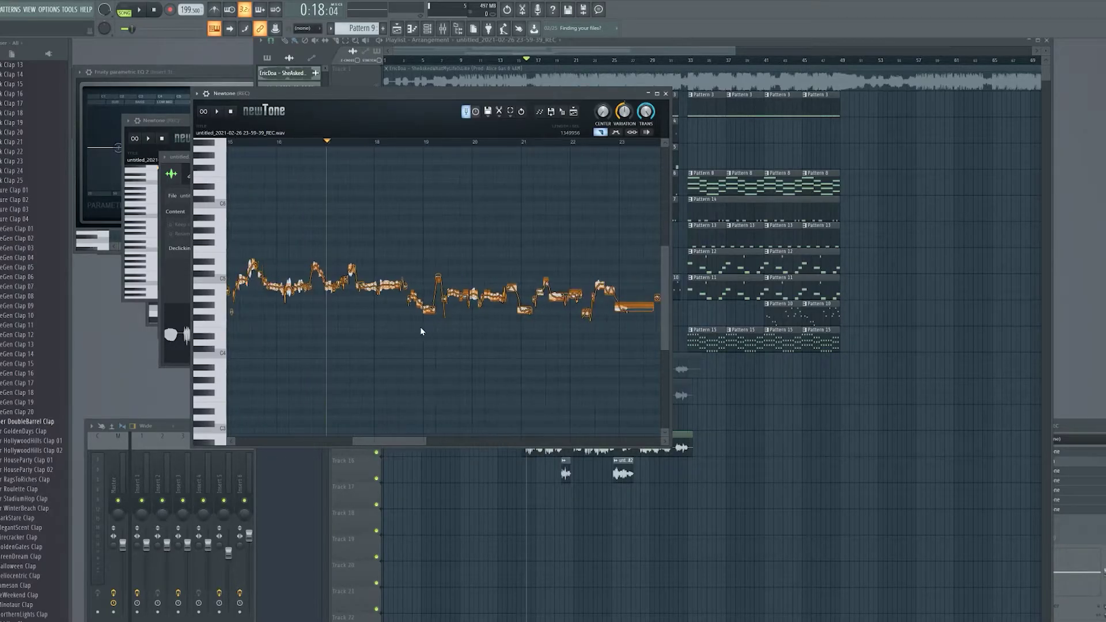
{"action": "scroll", "coordinate": [404, 323], "scroll_direction": "up", "scroll_amount": 3}
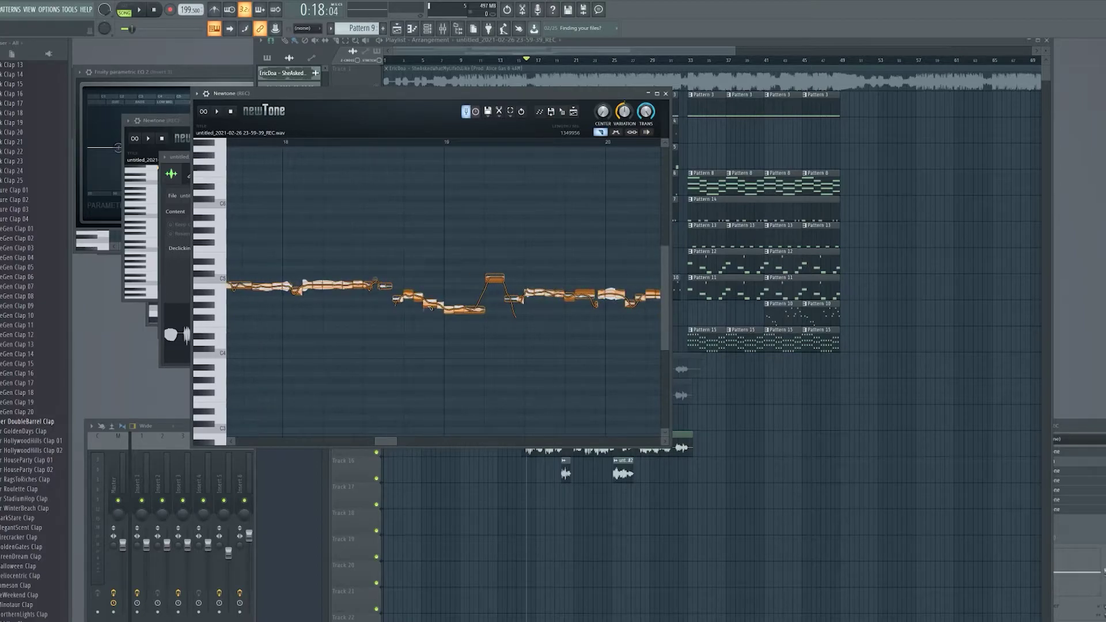
{"action": "scroll", "coordinate": [397, 333], "scroll_direction": "down", "scroll_amount": 3}
{"action": "scroll", "coordinate": [420, 331], "scroll_direction": "up", "scroll_amount": 3}
{"action": "scroll", "coordinate": [397, 329], "scroll_direction": "down", "scroll_amount": 3}
{"action": "scroll", "coordinate": [502, 316], "scroll_direction": "up", "scroll_amount": 2}
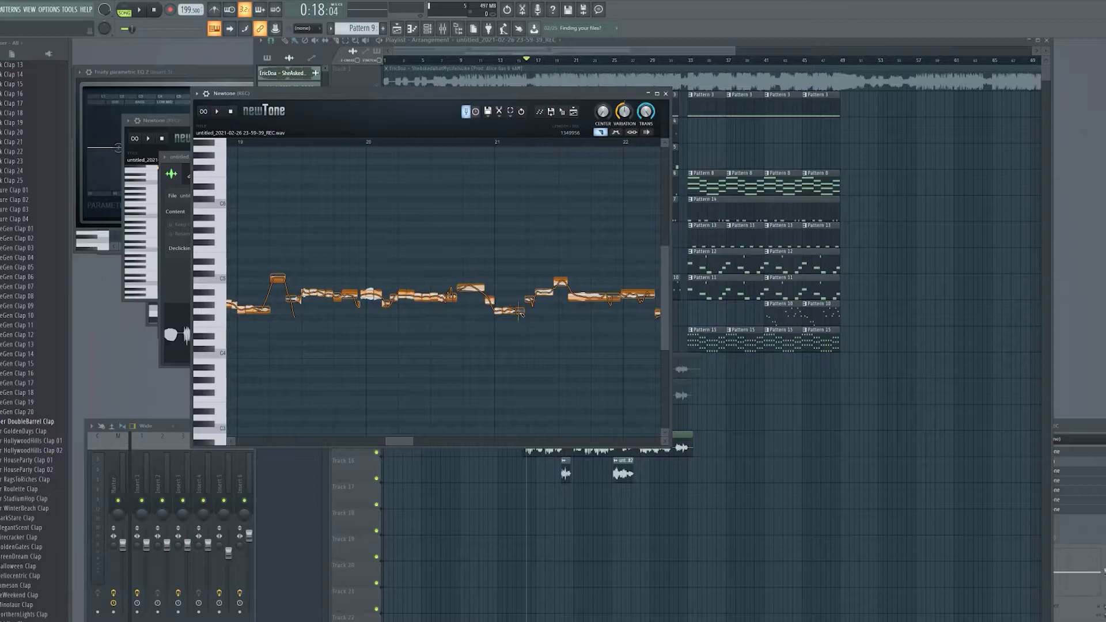
{"action": "scroll", "coordinate": [518, 314], "scroll_direction": "right", "scroll_amount": 4}
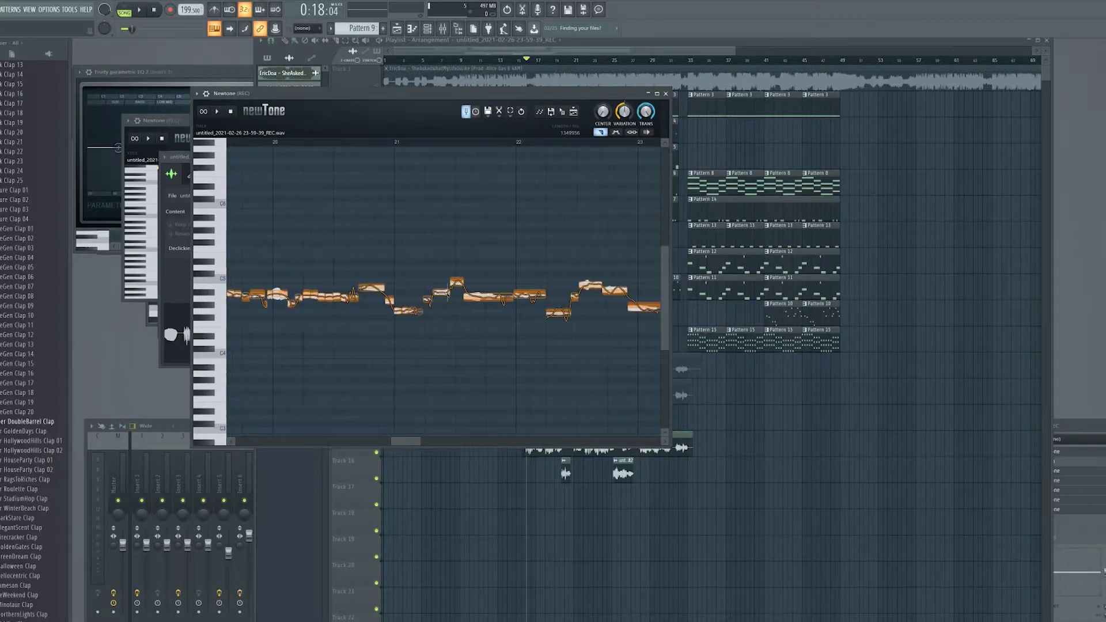
{"action": "left_click", "coordinate": [439, 299]}
{"action": "left_click", "coordinate": [478, 295]}
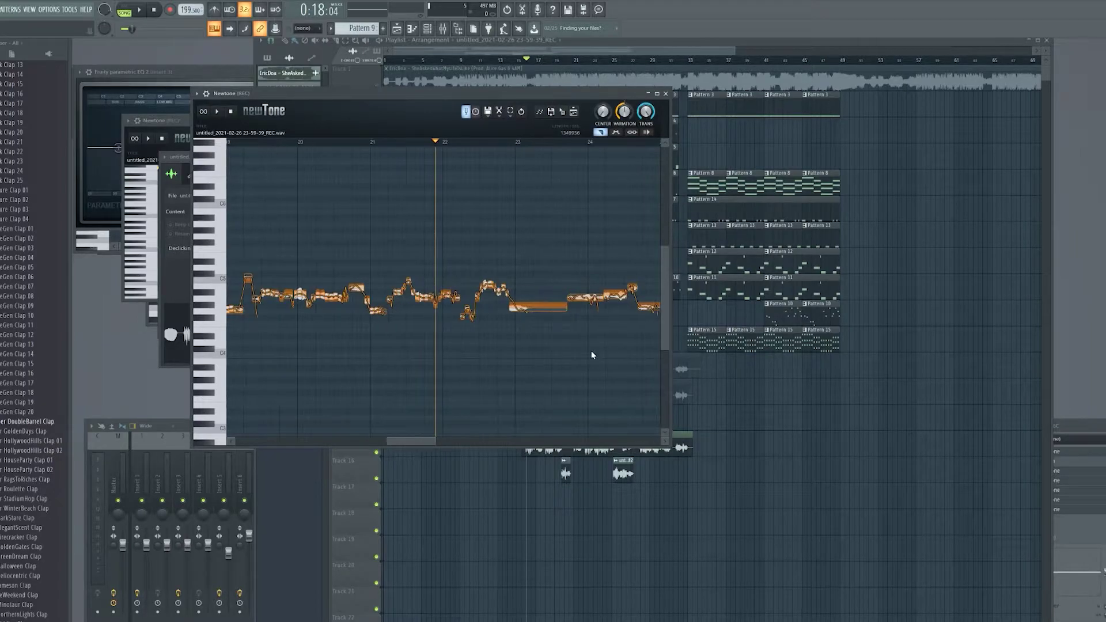
Step: Continue slicing the vocal notes between bars 22 and 25, including the held note at the phrase end
{"action": "scroll", "coordinate": [569, 345], "scroll_direction": "up", "scroll_amount": 2}
{"action": "left_click", "coordinate": [490, 307]}
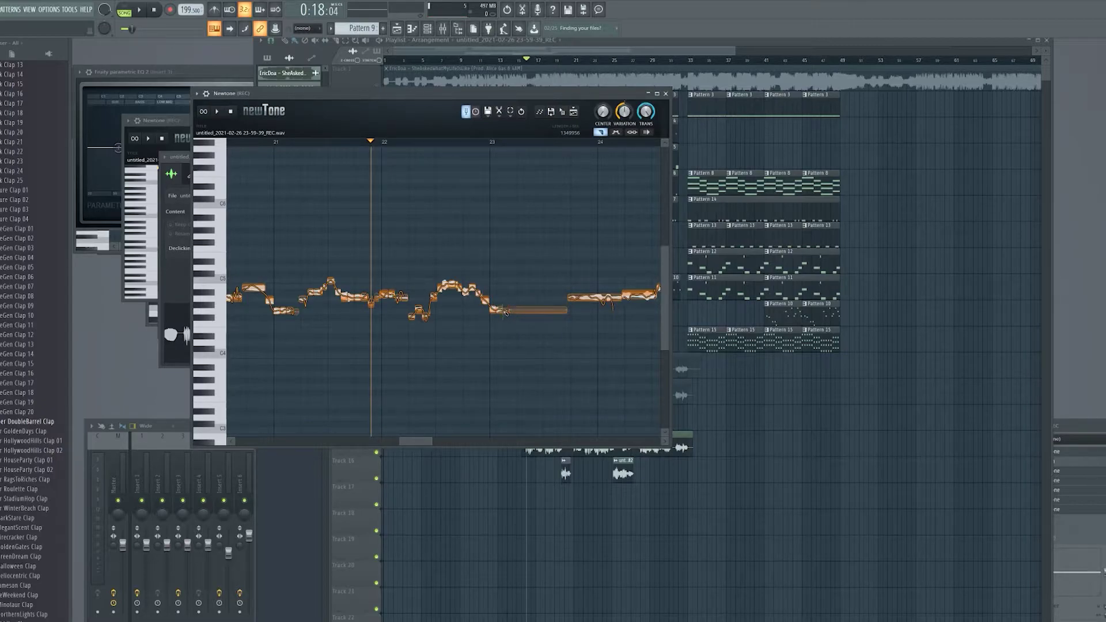
{"action": "scroll", "coordinate": [564, 313], "scroll_direction": "right", "scroll_amount": 4}
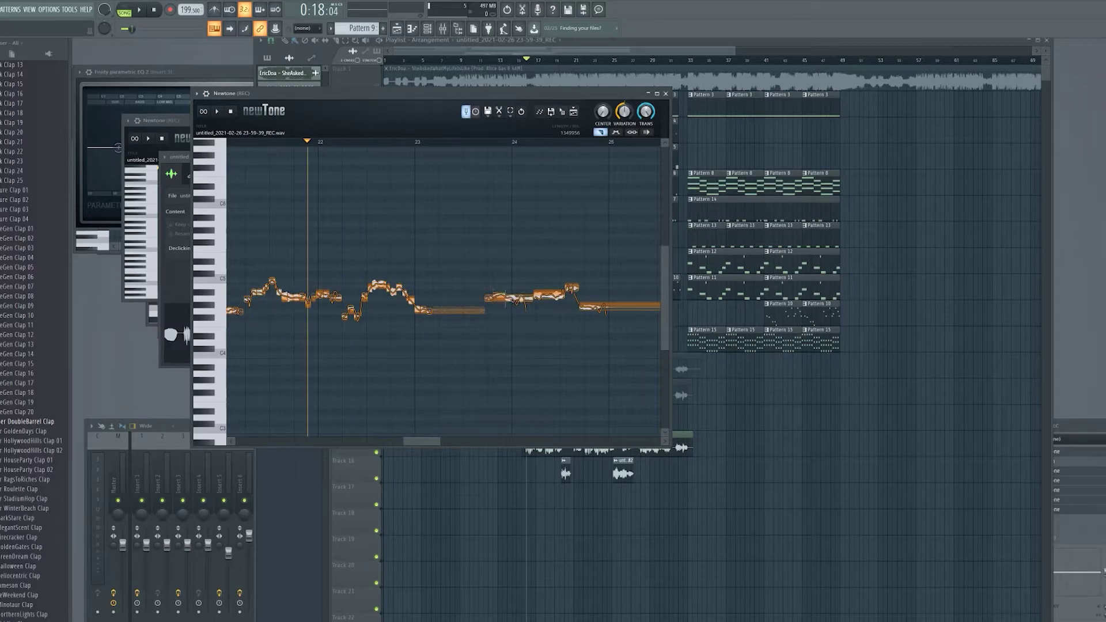
{"action": "left_click", "coordinate": [541, 295]}
{"action": "left_click_drag", "start_coordinate": [602, 307], "coordinate": [615, 314]}
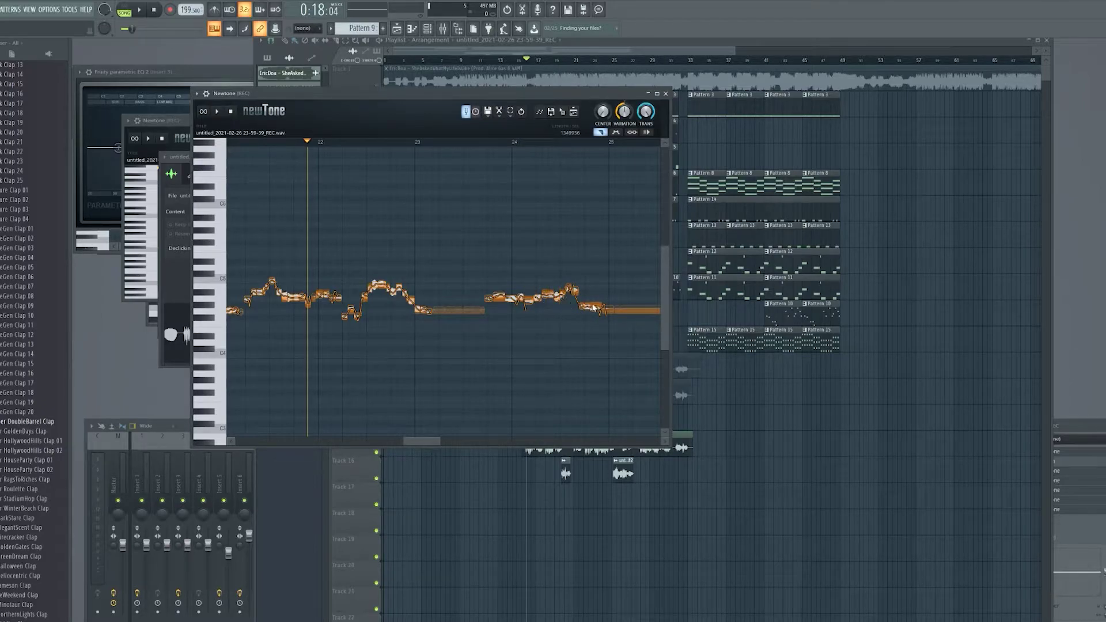
Step: Select all vocal notes, inspect the sliced phrase between bars 8 and 10, and clear the selection
{"action": "scroll", "coordinate": [583, 308], "scroll_direction": "down", "scroll_amount": 5}
{"action": "left_click_drag", "start_coordinate": [387, 439], "coordinate": [357, 352]}
{"action": "scroll", "coordinate": [352, 353], "scroll_direction": "down", "scroll_amount": 3}
{"action": "scroll", "coordinate": [316, 343], "scroll_direction": "up", "scroll_amount": 2}
{"action": "scroll", "coordinate": [316, 345], "scroll_direction": "up", "scroll_amount": 3}
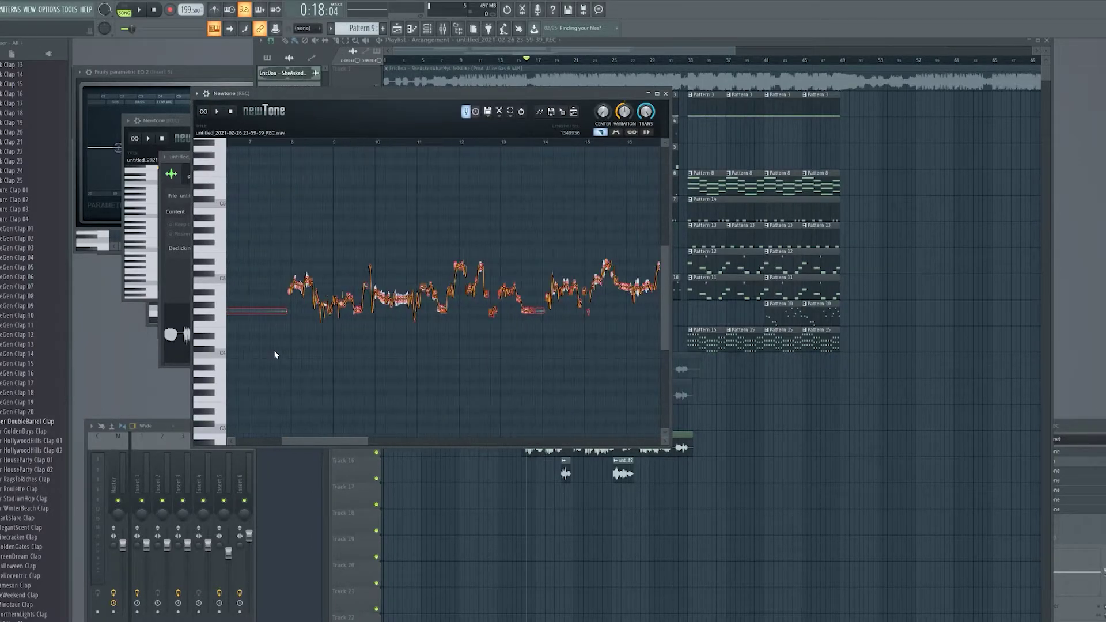
{"action": "scroll", "coordinate": [282, 353], "scroll_direction": "up", "scroll_amount": 4}
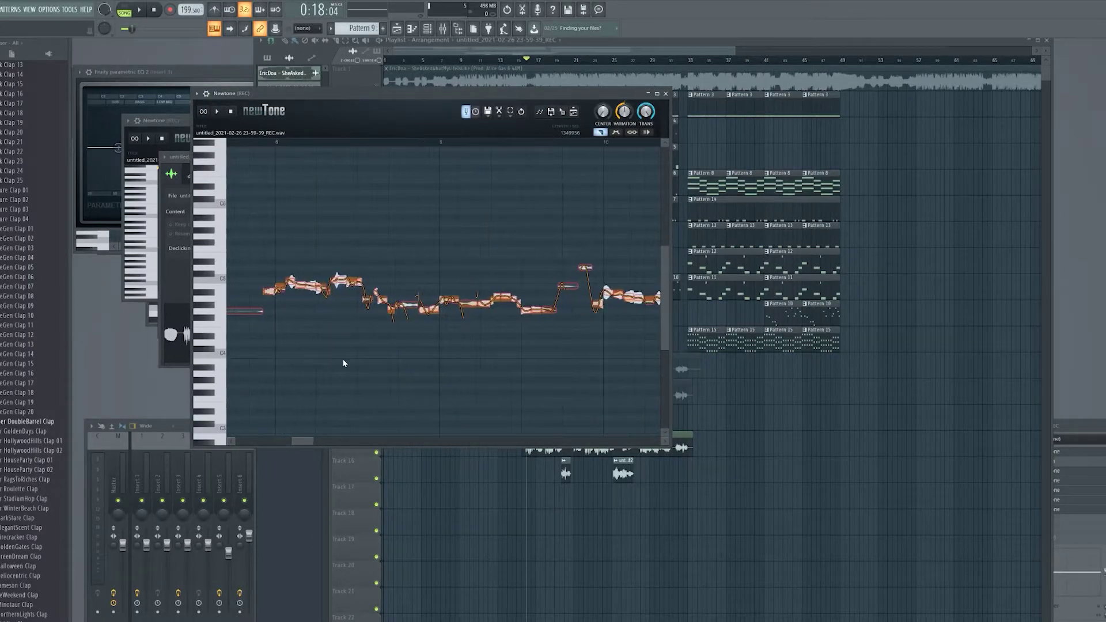
{"action": "scroll", "coordinate": [344, 364], "scroll_direction": "down", "scroll_amount": 4}
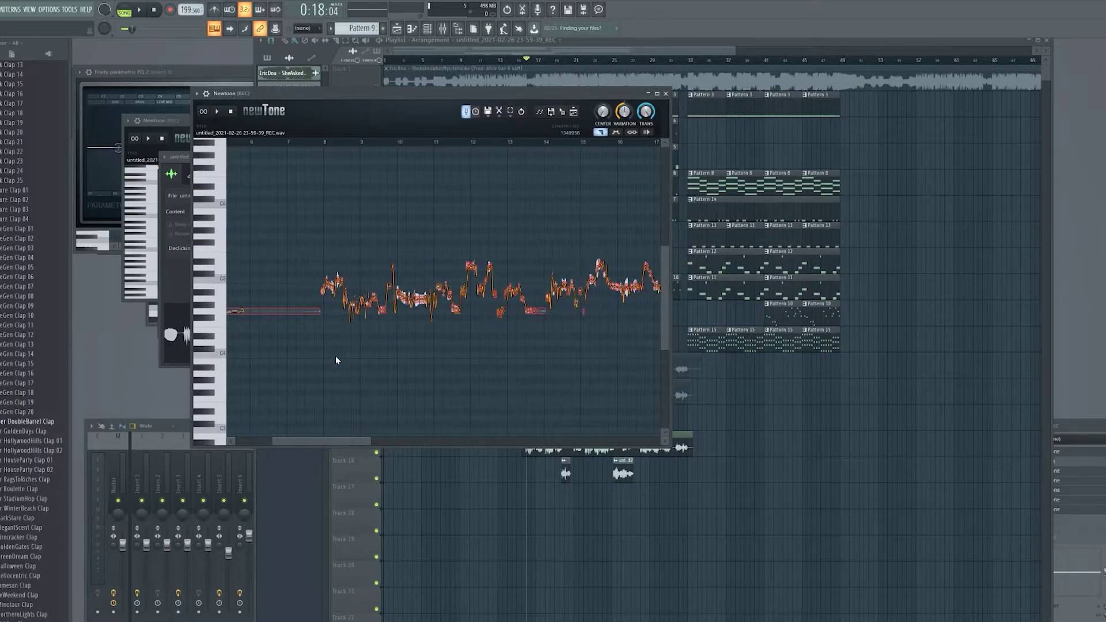
{"action": "scroll", "coordinate": [329, 337], "scroll_direction": "up", "scroll_amount": 4}
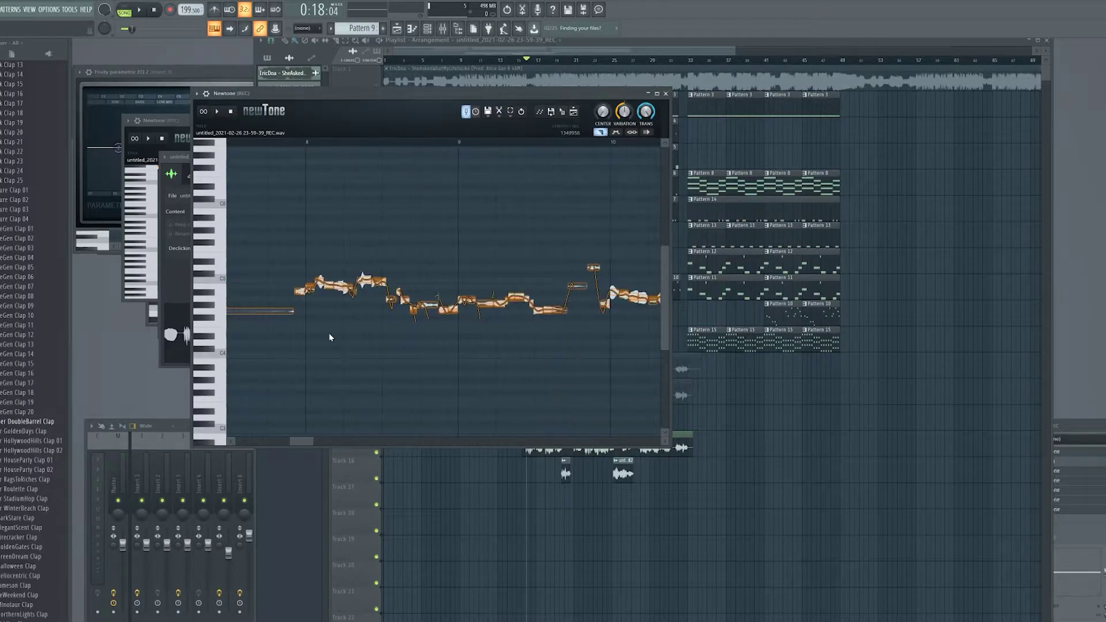
{"action": "scroll", "coordinate": [424, 334], "scroll_direction": "up", "scroll_amount": 5}
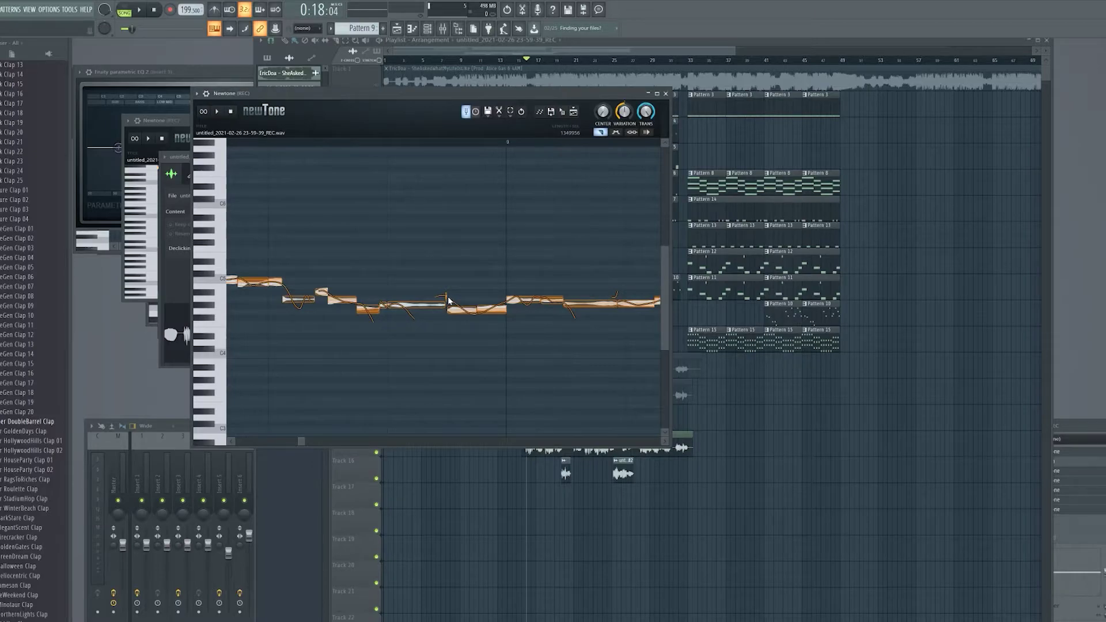
Step: Place the playback marker just before bar 9 and select all vocal notes across the recording
{"action": "left_click", "coordinate": [434, 288]}
{"action": "scroll", "coordinate": [428, 286], "scroll_direction": "down", "scroll_amount": 1}
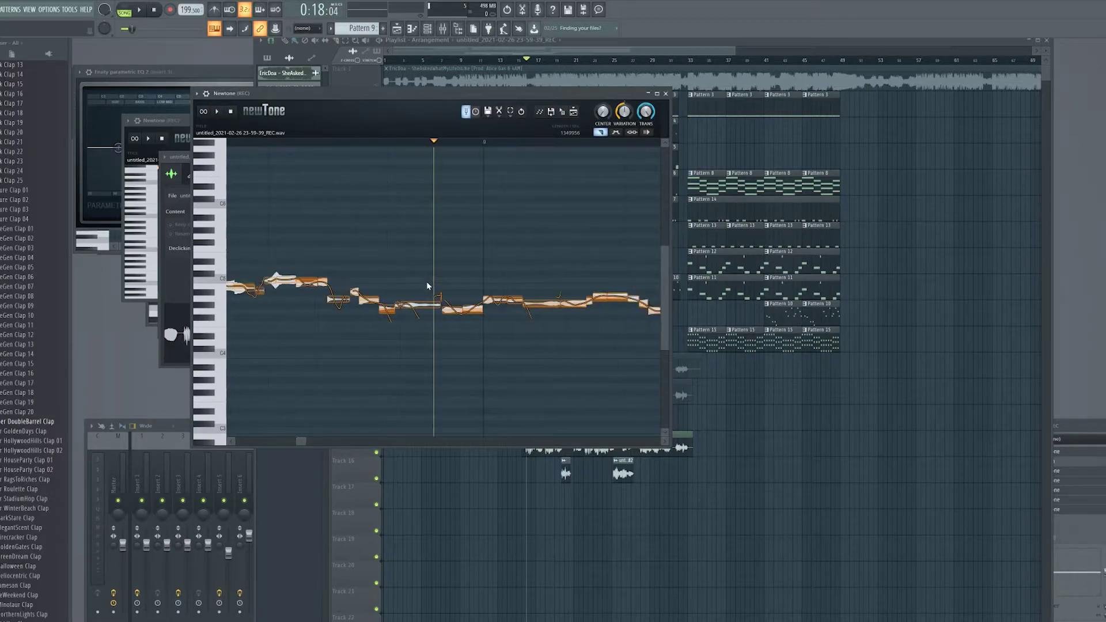
{"action": "scroll", "coordinate": [427, 286], "scroll_direction": "down", "scroll_amount": 2}
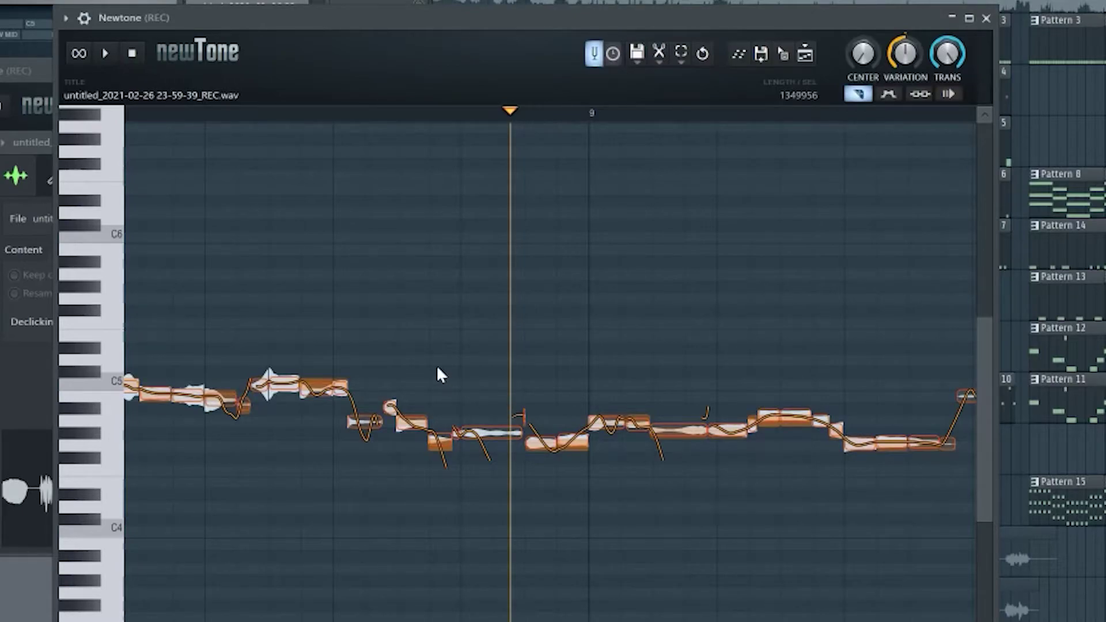
{"action": "scroll", "coordinate": [434, 368], "scroll_direction": "down", "scroll_amount": 1}
{"action": "scroll", "coordinate": [431, 367], "scroll_direction": "down", "scroll_amount": 5}
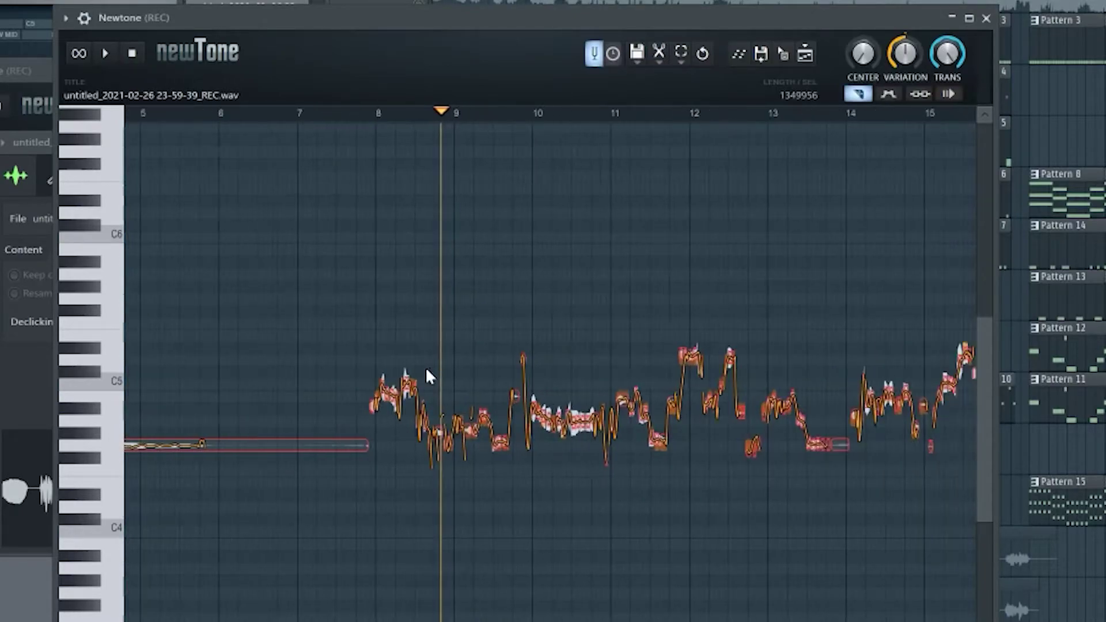
{"action": "scroll", "coordinate": [398, 369], "scroll_direction": "down", "scroll_amount": 6}
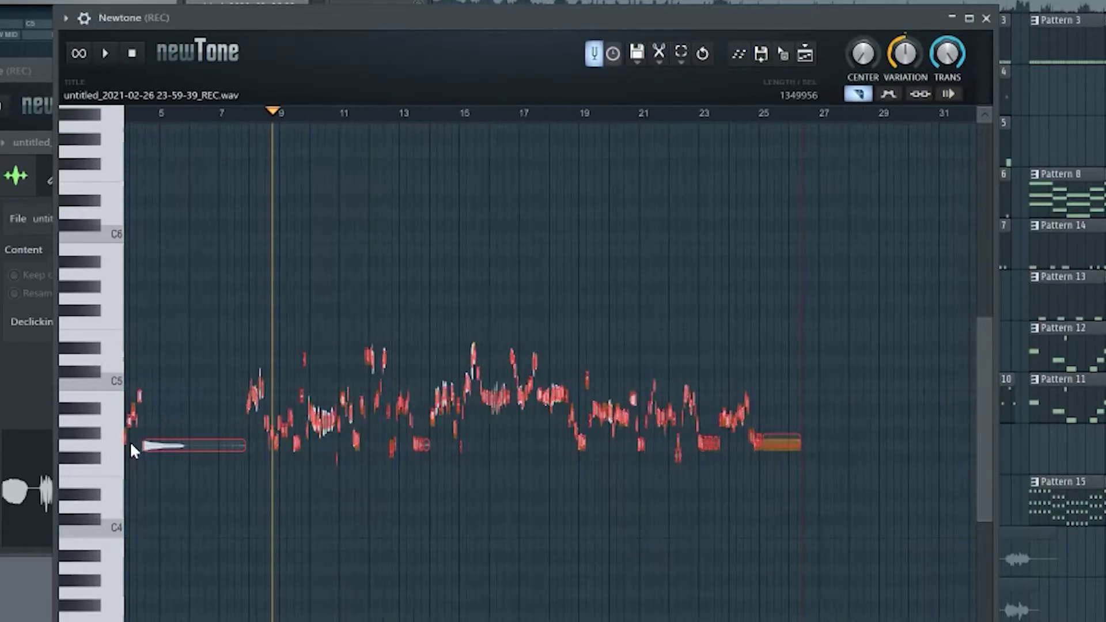
{"action": "scroll", "coordinate": [232, 339], "scroll_direction": "up", "scroll_amount": 10}
{"action": "scroll", "coordinate": [226, 340], "scroll_direction": "up", "scroll_amount": 3}
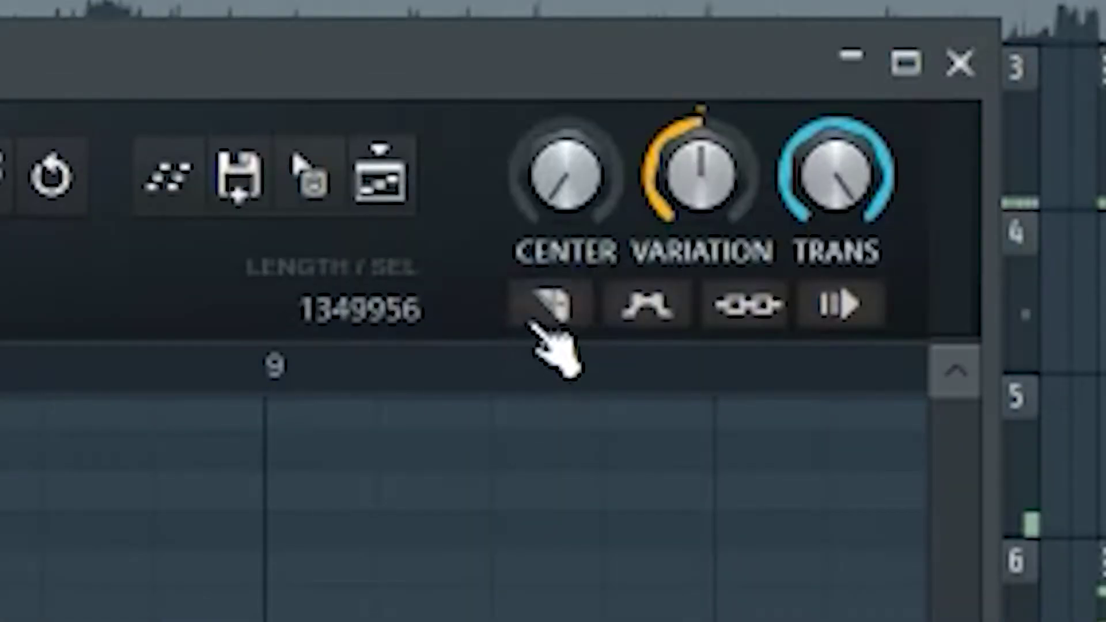
Step: Switch off slice mode and snap all selected vocal notes to their nearest semitones
{"action": "left_click", "coordinate": [853, 98]}
{"action": "left_click", "coordinate": [853, 99]}
{"action": "left_click", "coordinate": [853, 98]}
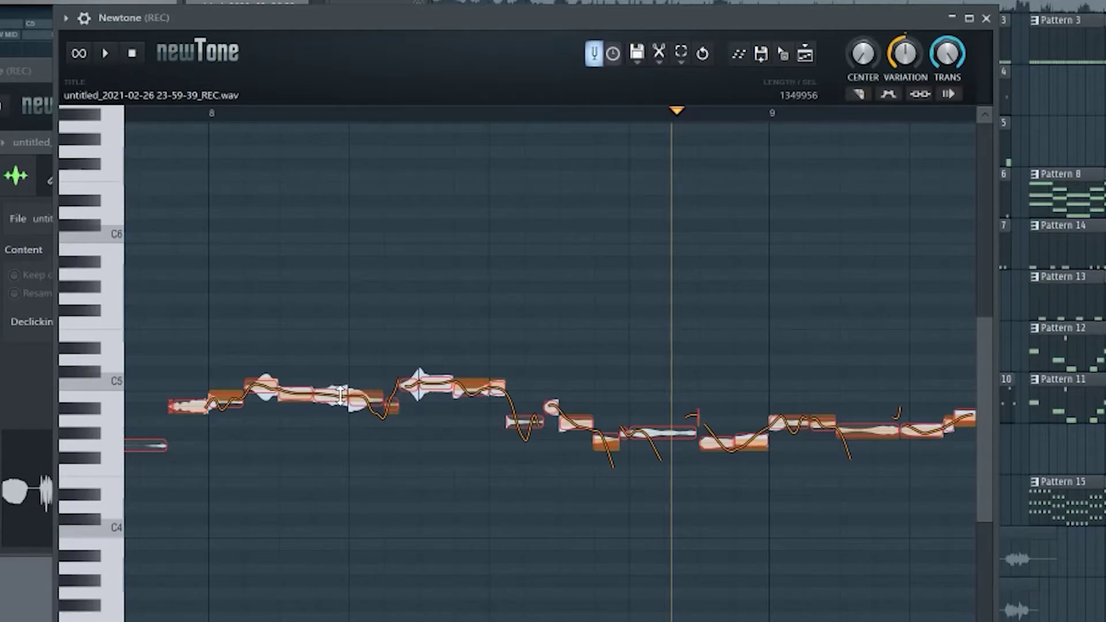
{"action": "left_click", "coordinate": [341, 395]}
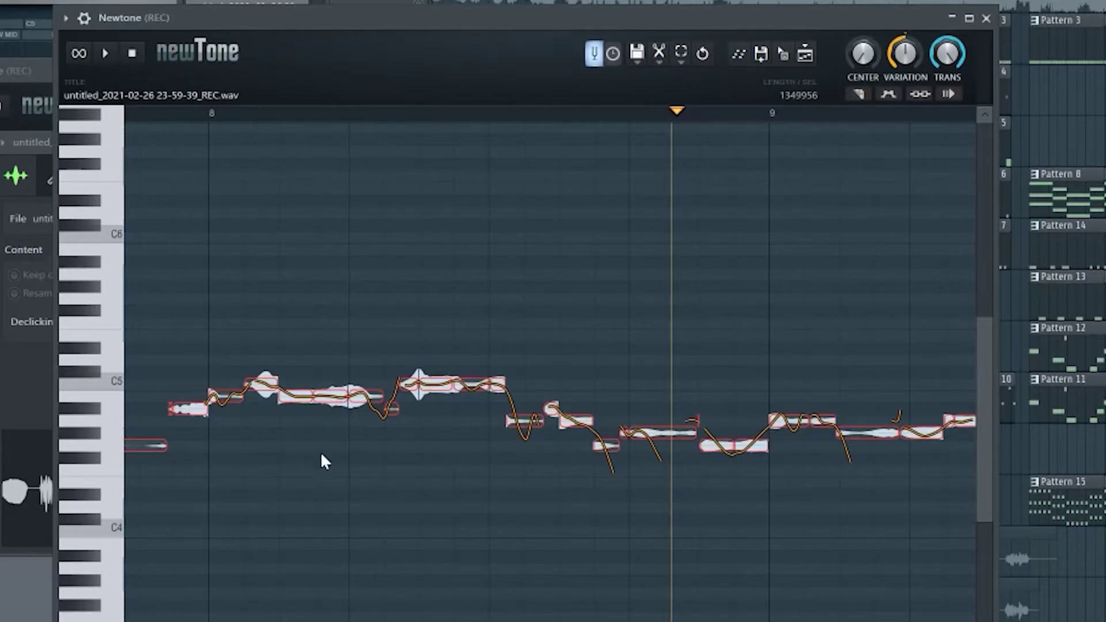
Step: Raise the short note midway between bars 8 and 9 by one semitone and place the playback marker just before bar 8
{"action": "scroll", "coordinate": [307, 458], "scroll_direction": "down", "scroll_amount": 1}
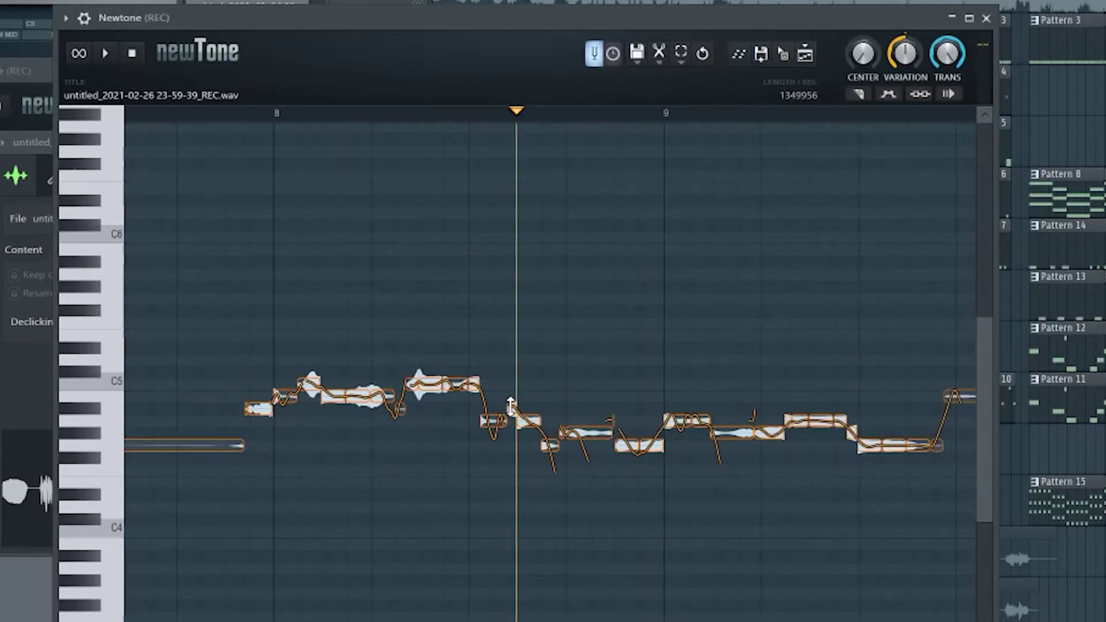
{"action": "left_click_drag", "start_coordinate": [512, 408], "coordinate": [512, 396]}
{"action": "left_click", "coordinate": [611, 349]}
{"action": "left_click_drag", "start_coordinate": [306, 115], "coordinate": [296, 117]}
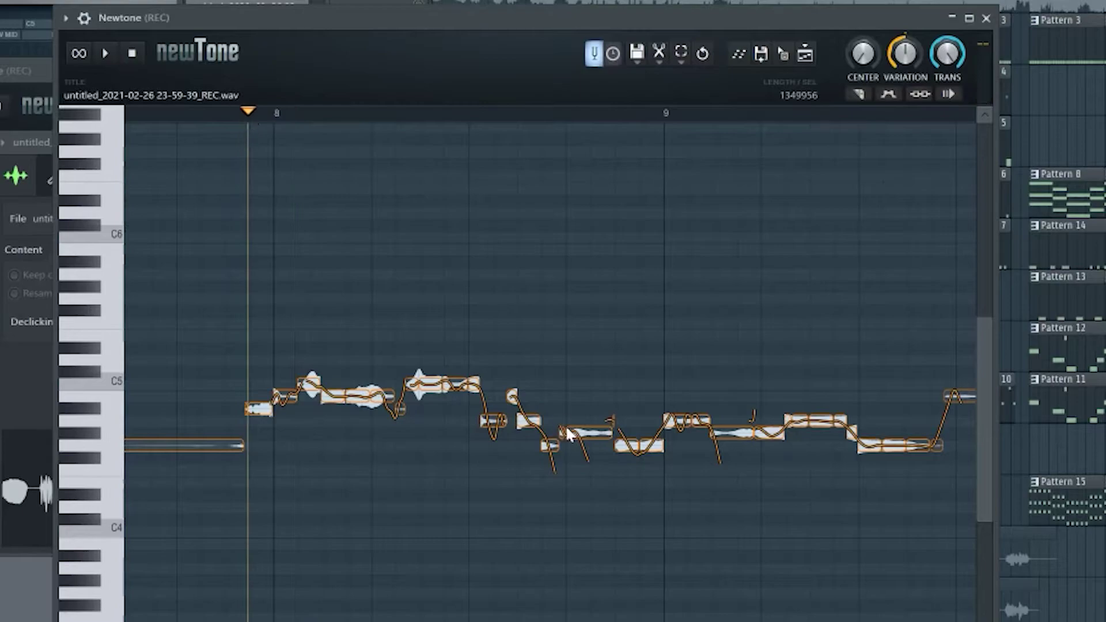
{"action": "scroll", "coordinate": [523, 320], "scroll_direction": "down", "scroll_amount": 2}
{"action": "scroll", "coordinate": [824, 252], "scroll_direction": "up", "scroll_amount": 1}
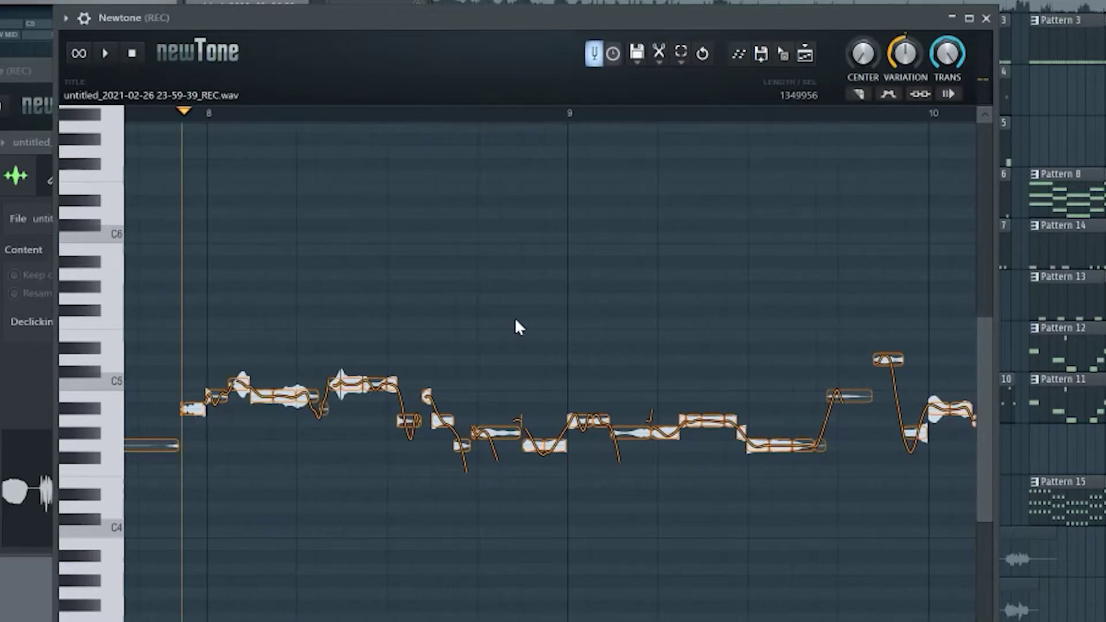
Step: Bring the playlist forward and open Pattern 9's chords in the piano roll
{"action": "left_click", "coordinate": [1003, 617]}
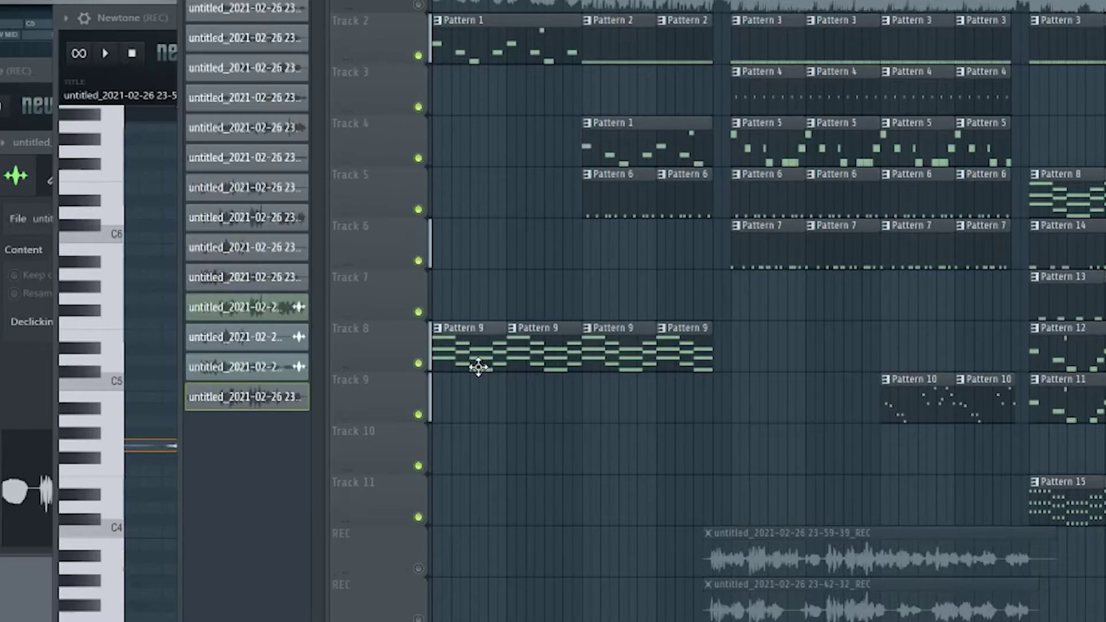
{"action": "double_click", "coordinate": [441, 345]}
{"action": "left_click_drag", "start_coordinate": [583, 1], "coordinate": [137, 17]}
{"action": "scroll", "coordinate": [521, 292], "scroll_direction": "up", "scroll_amount": 4}
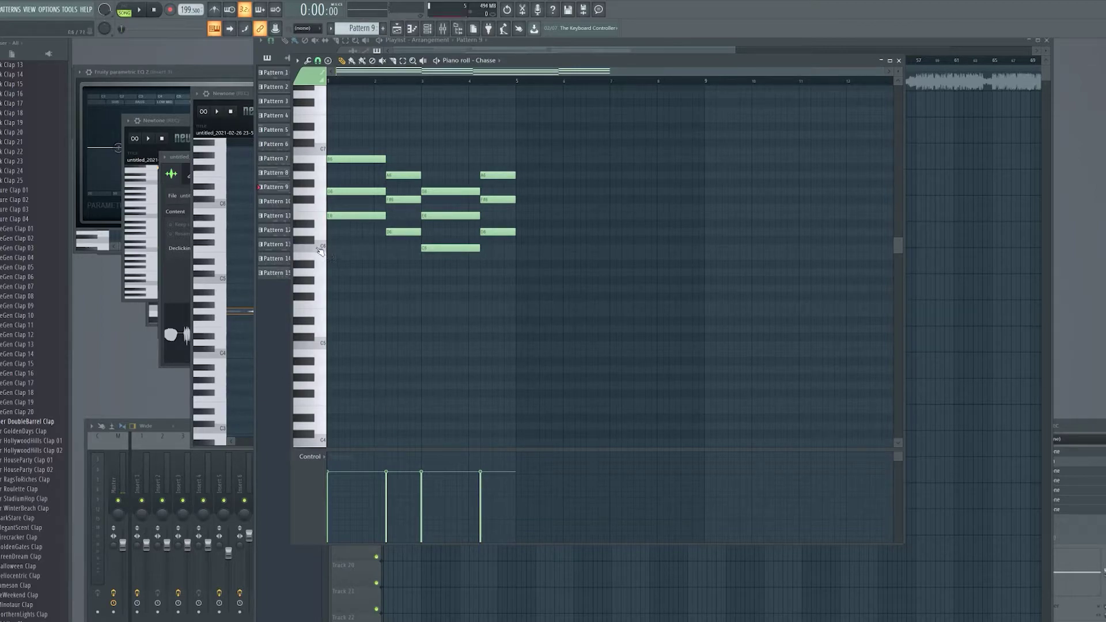
Step: Audition several piano-roll keys around and below C6 against Pattern 9's chord notes
{"action": "left_click", "coordinate": [320, 251]}
{"action": "left_click", "coordinate": [322, 236]}
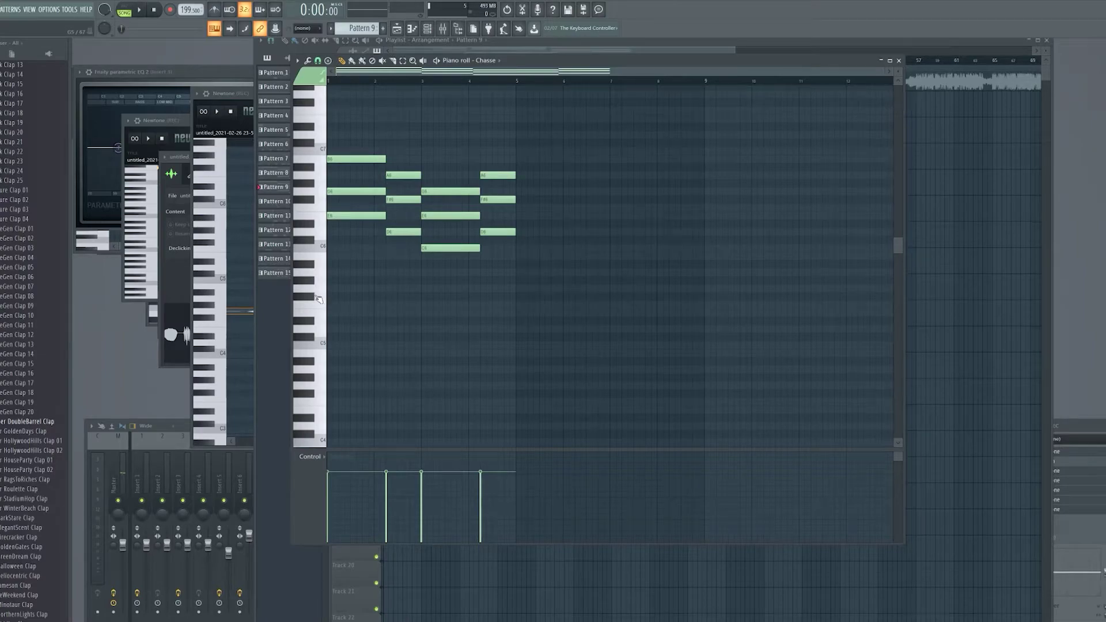
{"action": "left_click", "coordinate": [319, 299]}
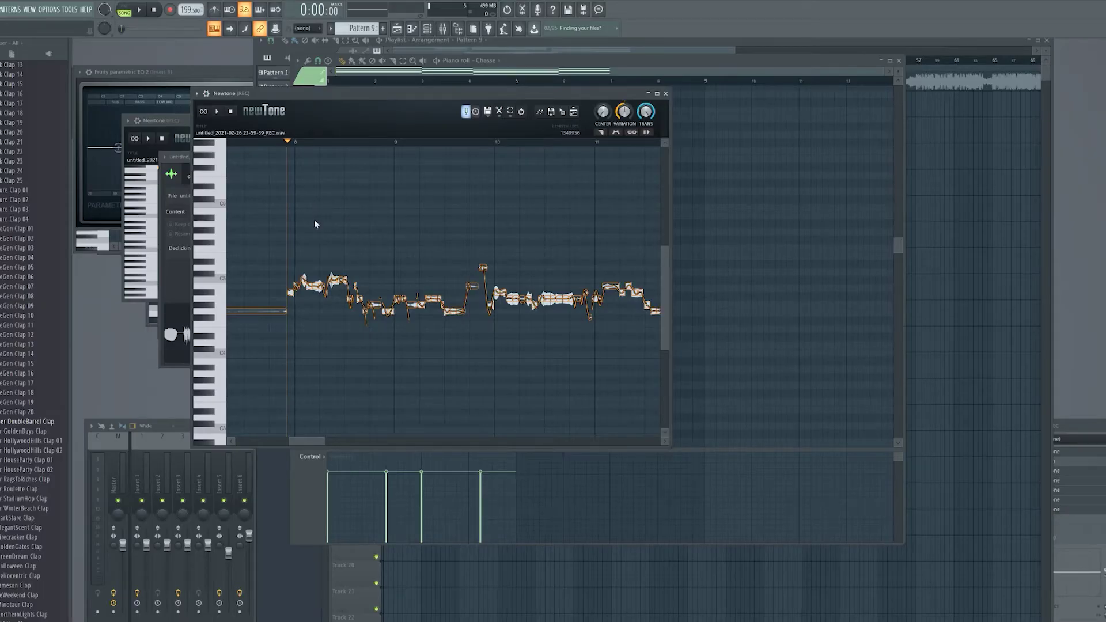
Step: Set the Newtone scale to G major
{"action": "left_click", "coordinate": [500, 113]}
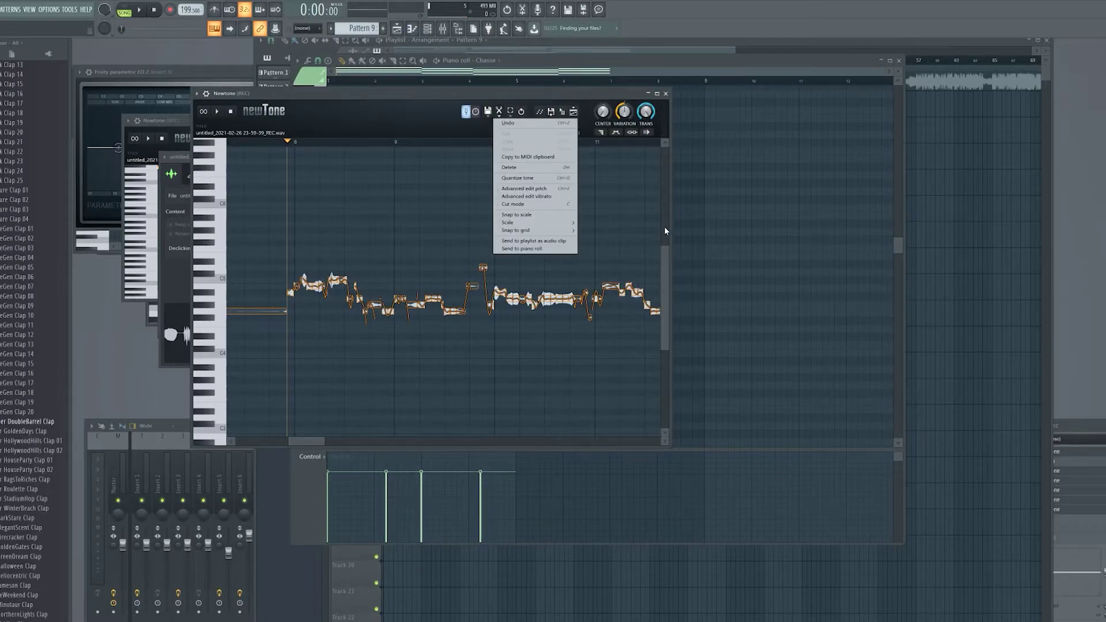
{"action": "mouse_move", "coordinate": [571, 224]}
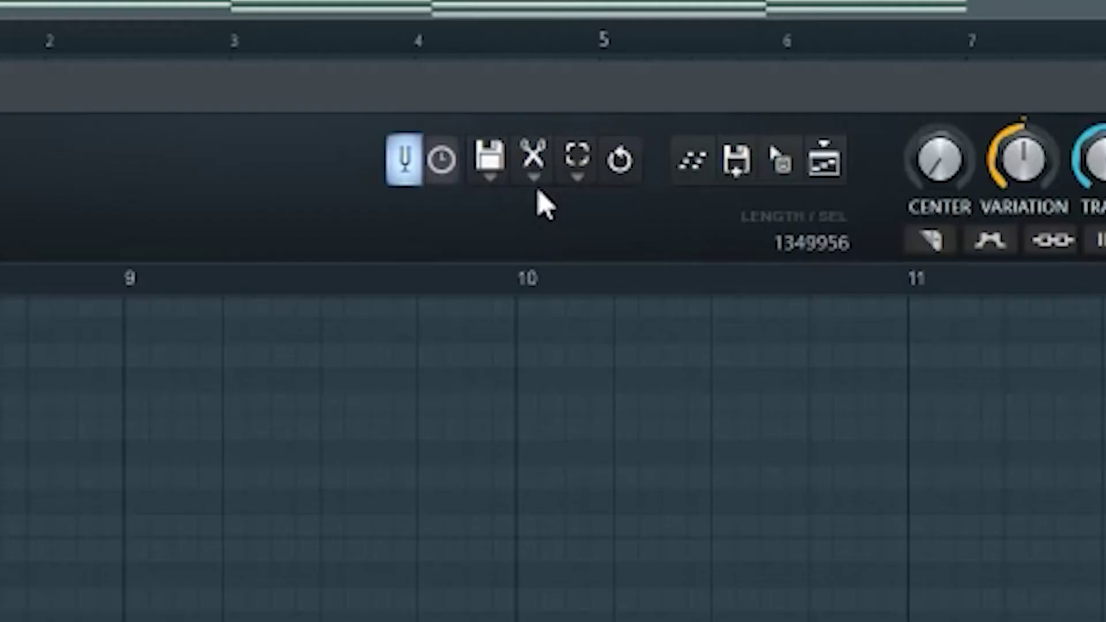
{"action": "left_click", "coordinate": [500, 113]}
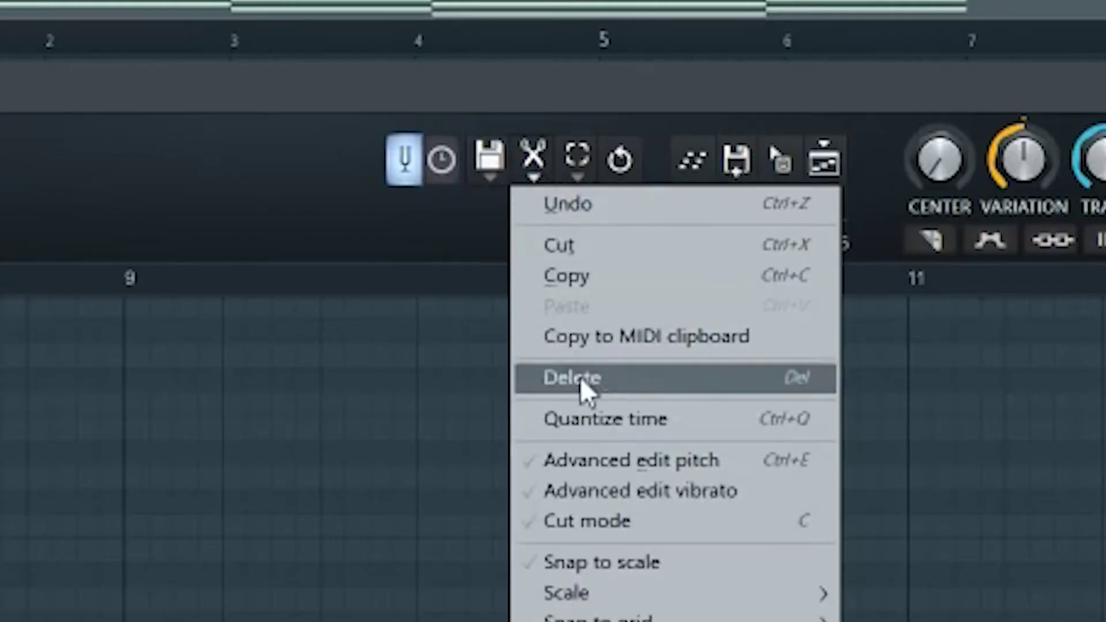
{"action": "mouse_move", "coordinate": [638, 606]}
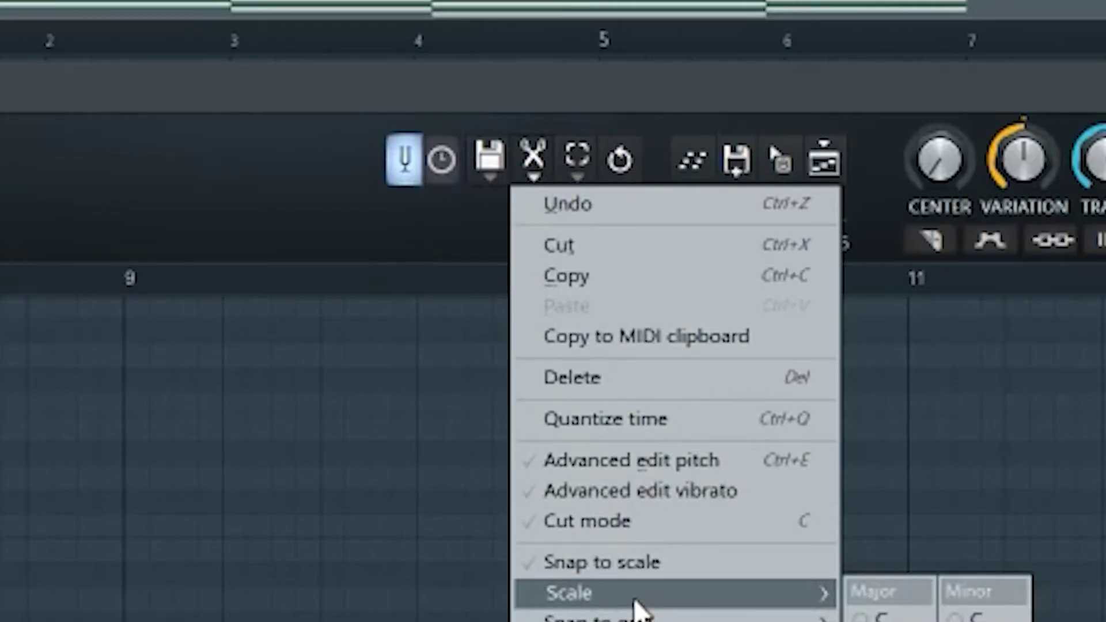
{"action": "left_click", "coordinate": [550, 184]}
{"action": "left_click", "coordinate": [535, 167]}
{"action": "left_click", "coordinate": [533, 164]}
{"action": "left_click", "coordinate": [534, 164]}
{"action": "mouse_move", "coordinate": [504, 464]}
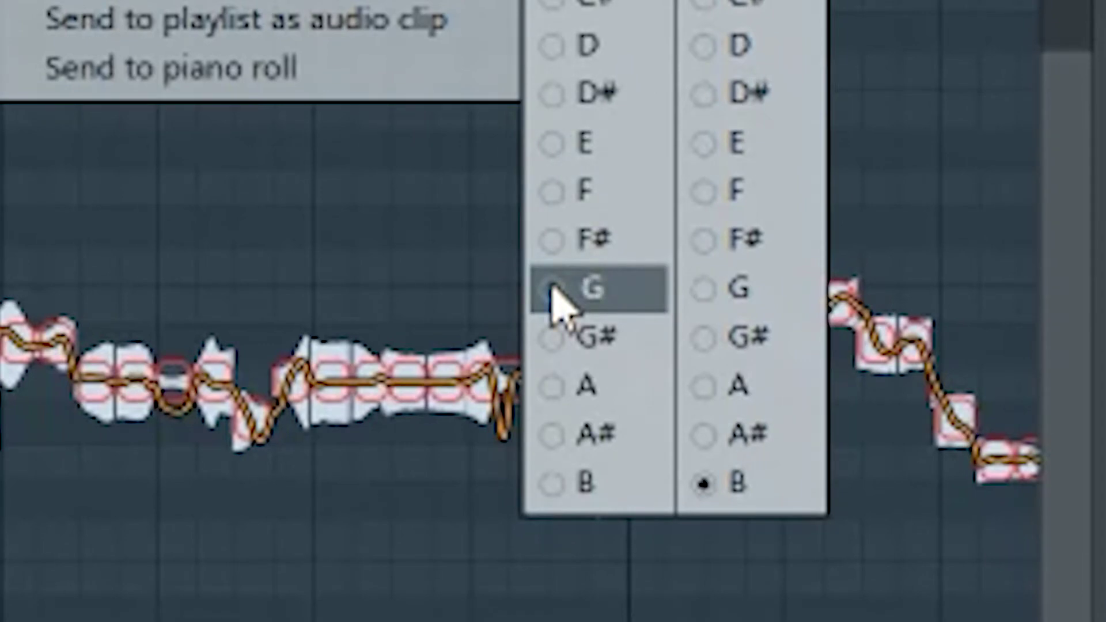
{"action": "left_click", "coordinate": [553, 291]}
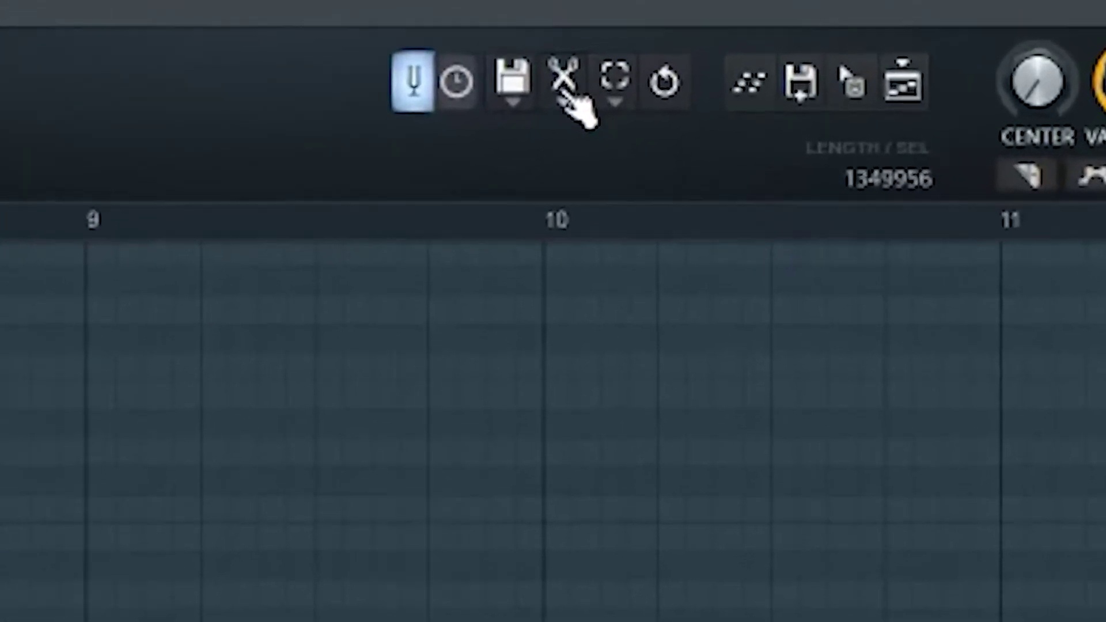
Step: Turn on Snap to scale for the selected vocal notes and deselect them
{"action": "left_click", "coordinate": [660, 43]}
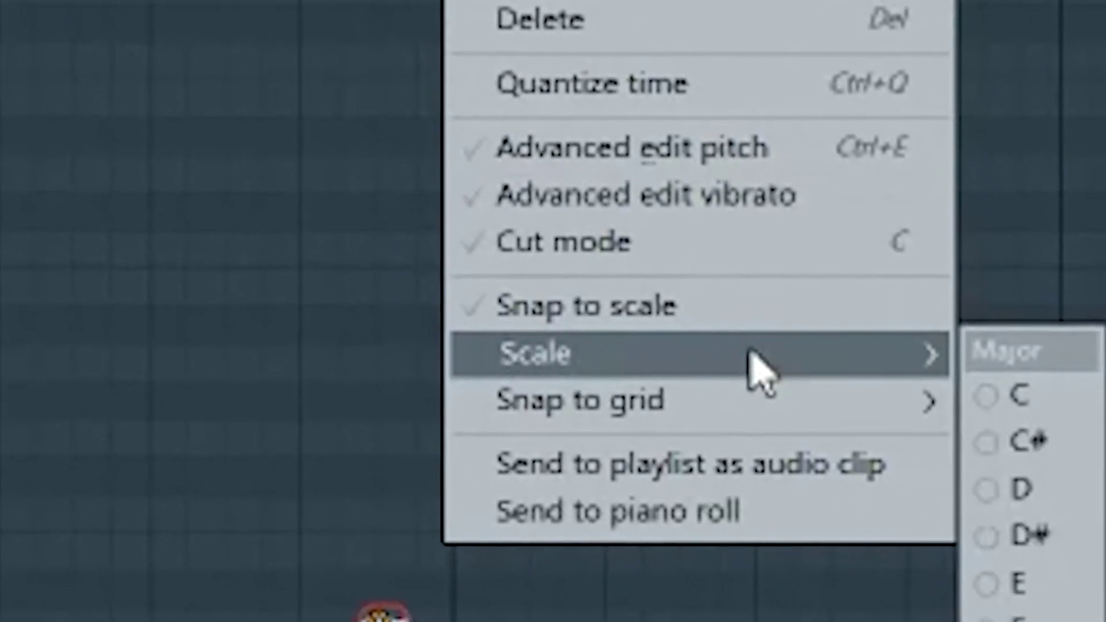
{"action": "mouse_move", "coordinate": [694, 383]}
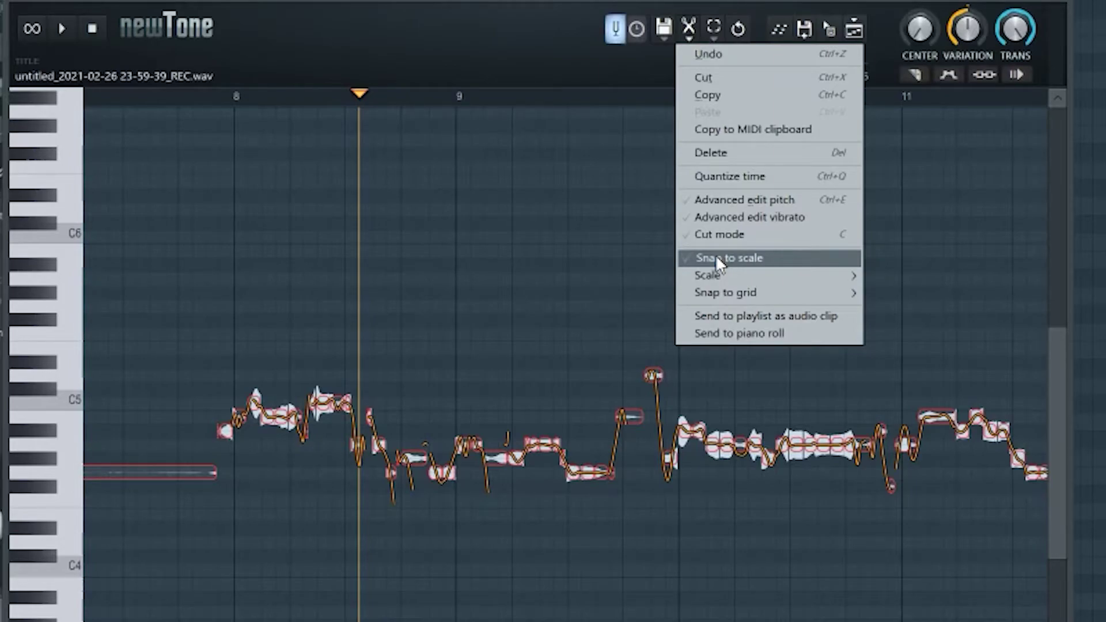
{"action": "left_click", "coordinate": [716, 259]}
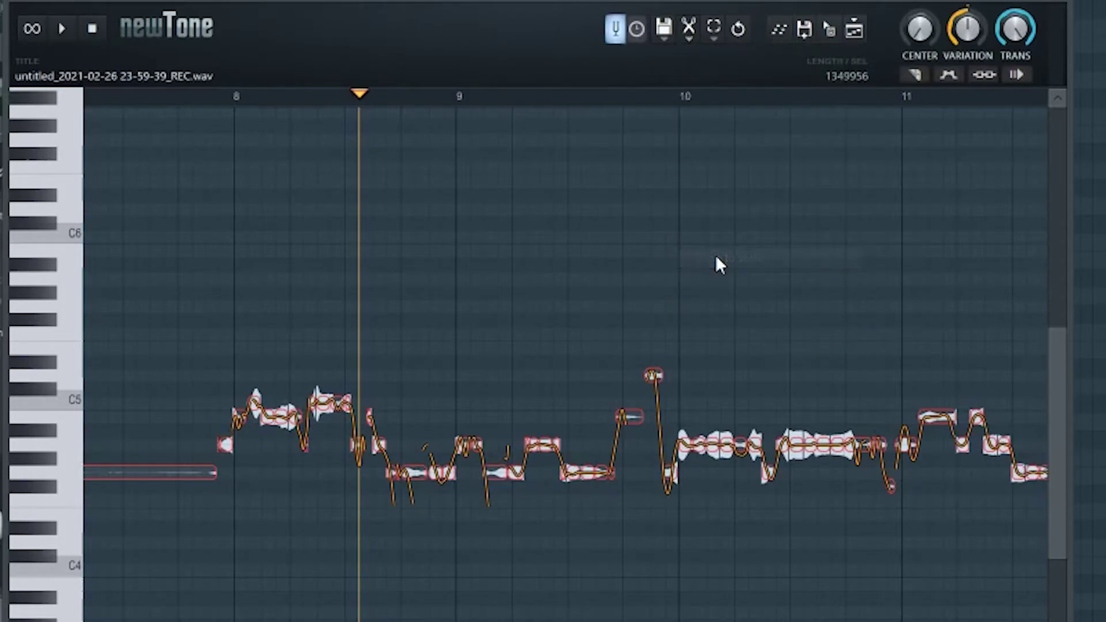
{"action": "left_click", "coordinate": [476, 322]}
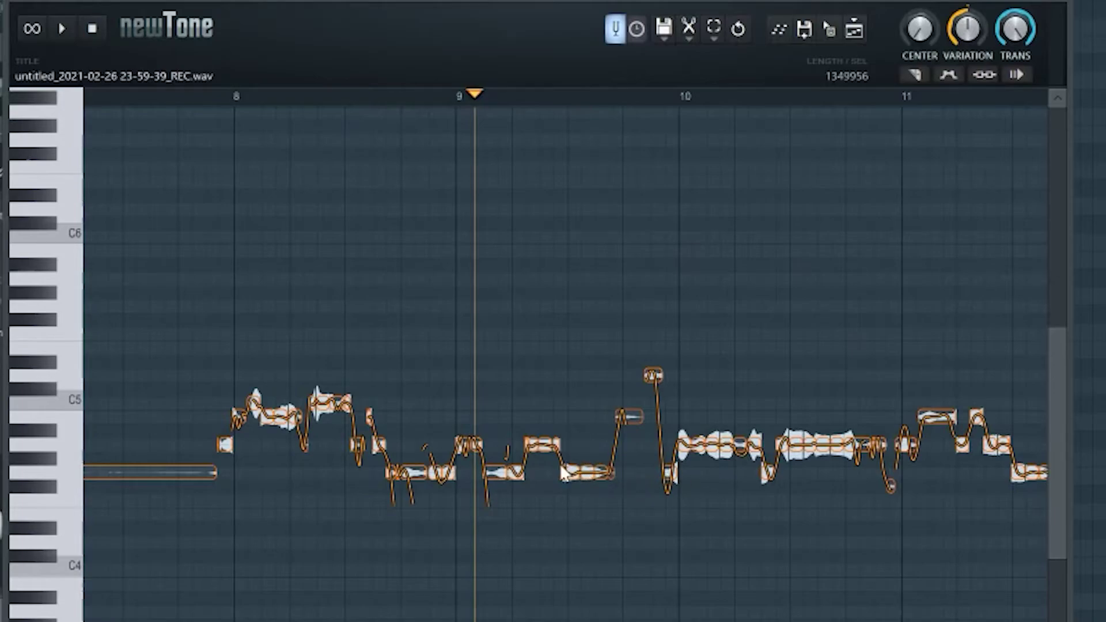
Step: Play back the scale-snapped vocal from just before bar 8
{"action": "mouse_move", "coordinate": [593, 475]}
{"action": "left_mouse_down"}
{"action": "mouse_move", "coordinate": [593, 299]}
{"action": "mouse_move", "coordinate": [594, 476]}
{"action": "left_mouse_up"}
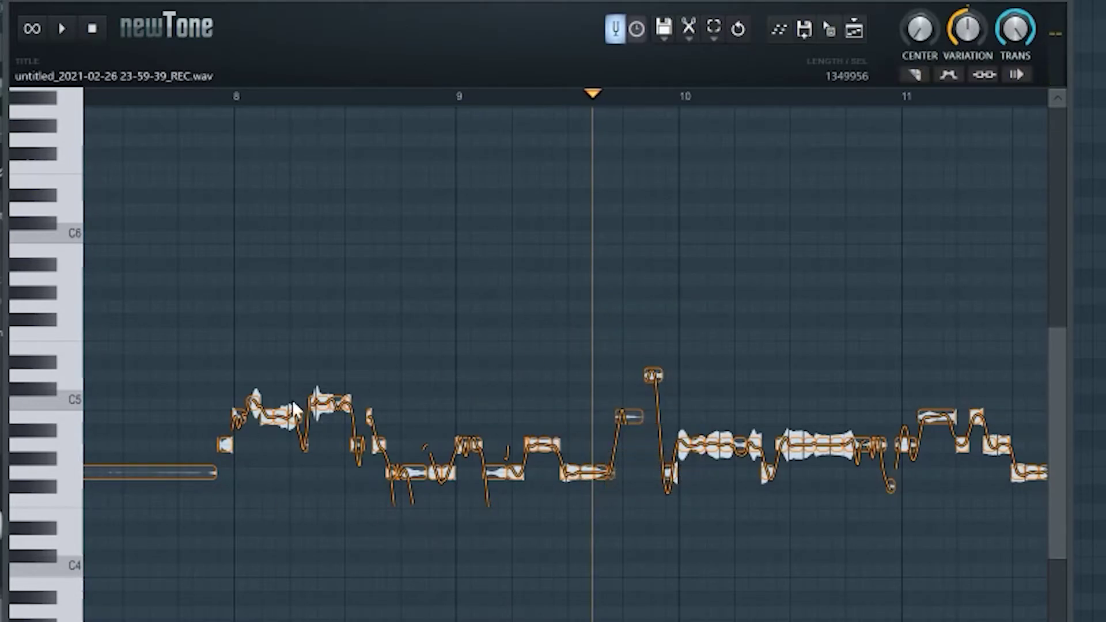
{"action": "left_click", "coordinate": [691, 38]}
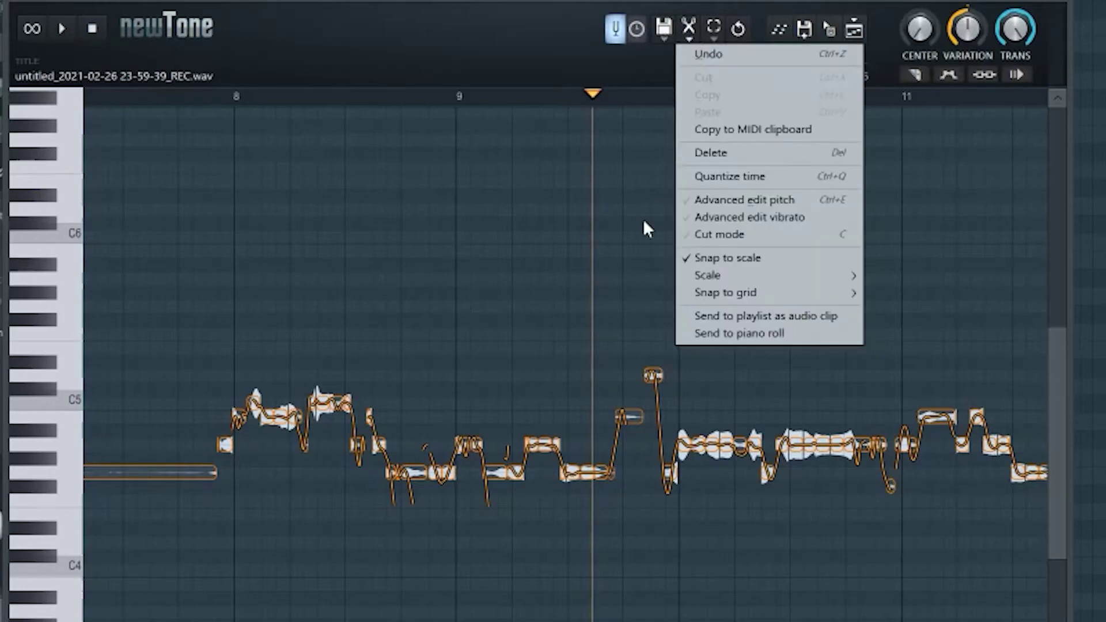
{"action": "left_click", "coordinate": [543, 280]}
{"action": "left_click", "coordinate": [227, 94]}
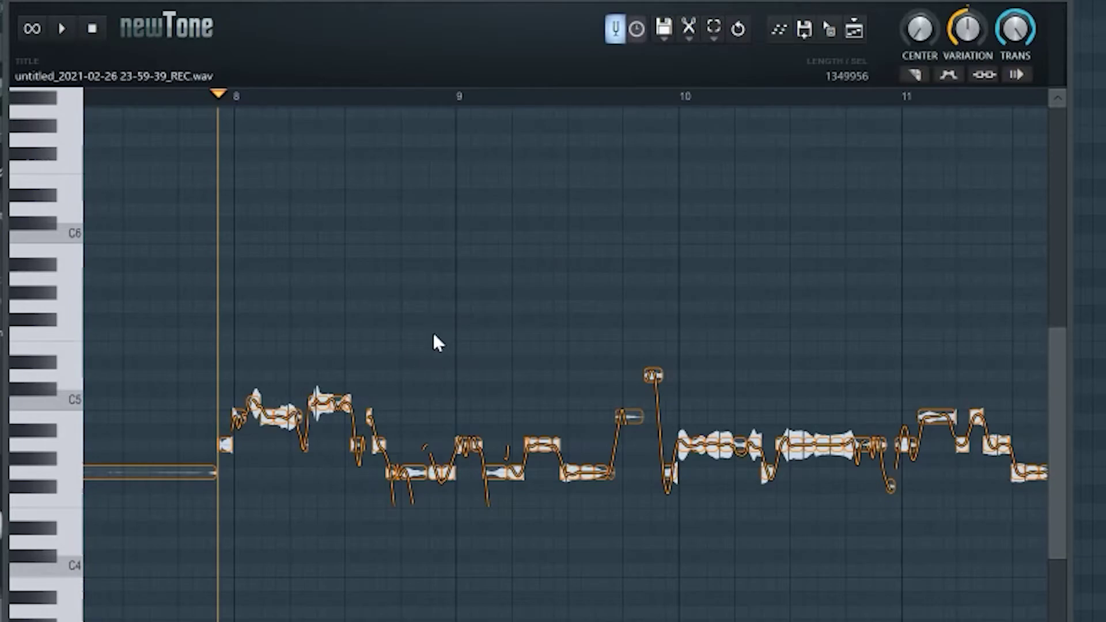
{"action": "key", "text": "space"}
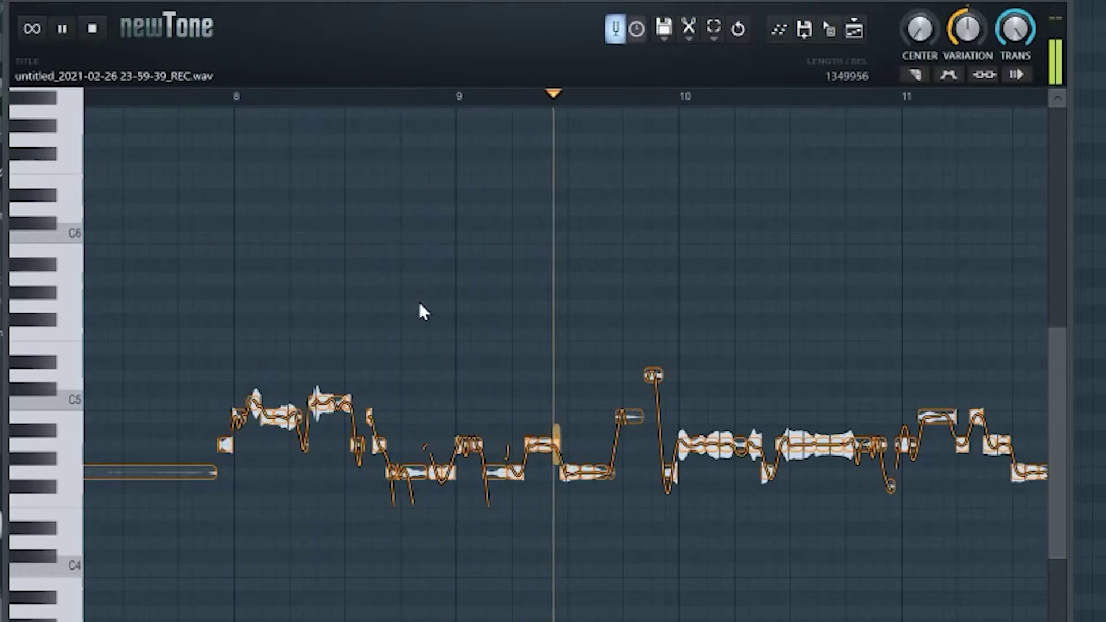
{"action": "scroll", "coordinate": [438, 288], "scroll_direction": "down", "scroll_amount": 3}
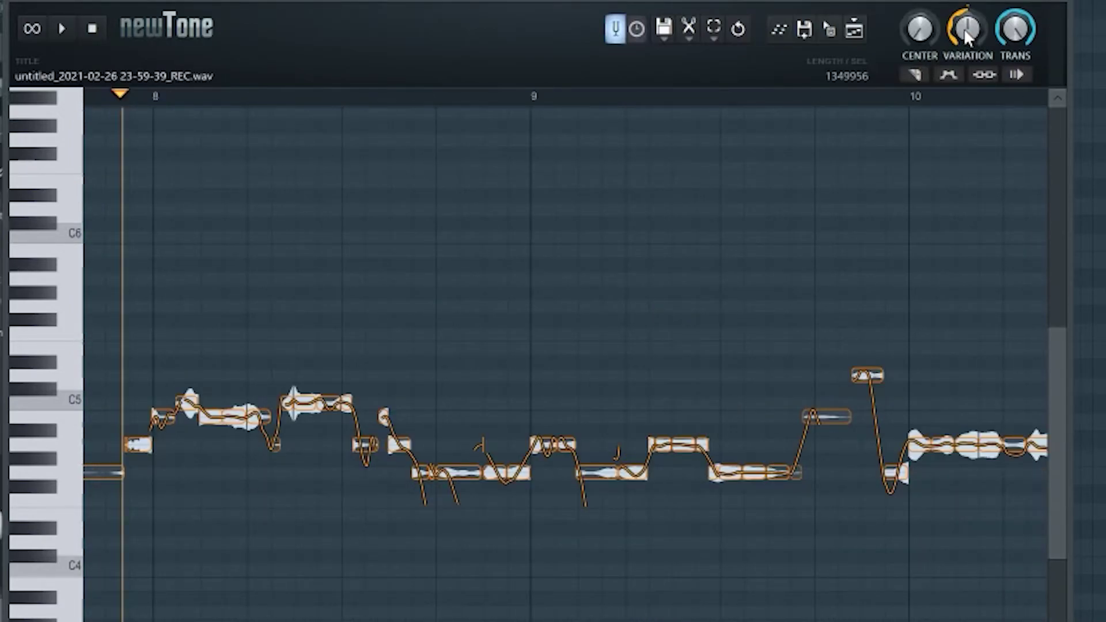
Step: Raise the vocal's Variation to its maximum and play the result from just before bar 8
{"action": "mouse_move", "coordinate": [968, 29]}
{"action": "left_mouse_down"}
{"action": "mouse_move", "coordinate": [968, 11]}
{"action": "mouse_move", "coordinate": [967, 46]}
{"action": "left_mouse_up"}
{"action": "mouse_move", "coordinate": [967, 28]}
{"action": "left_mouse_down"}
{"action": "mouse_move", "coordinate": [967, 78]}
{"action": "mouse_move", "coordinate": [967, 13]}
{"action": "mouse_move", "coordinate": [967, 72]}
{"action": "mouse_move", "coordinate": [967, 32]}
{"action": "left_mouse_up"}
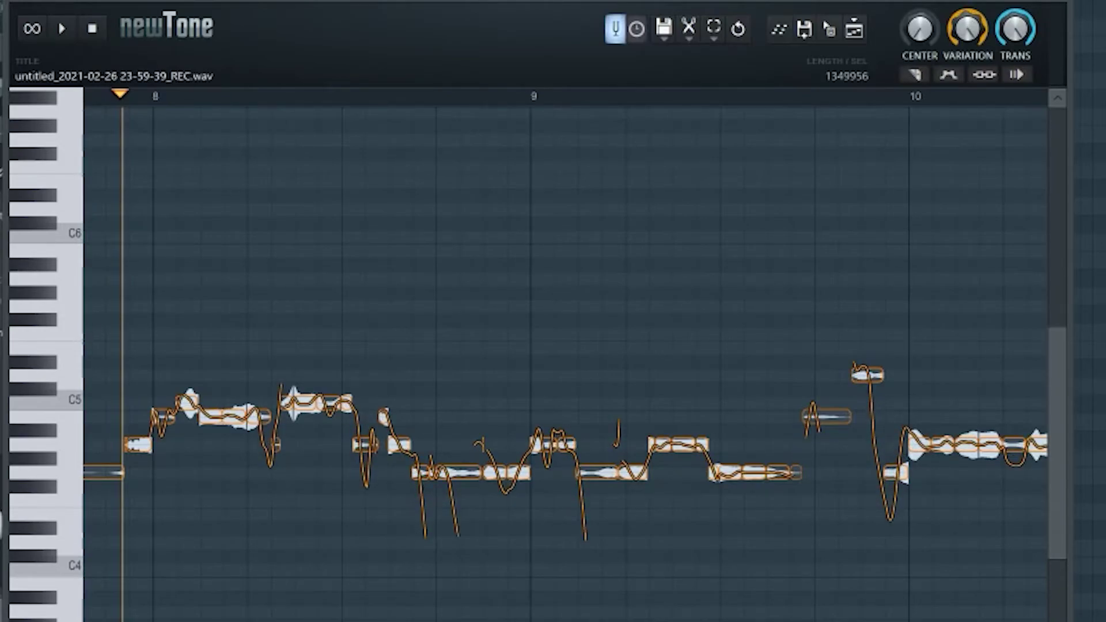
{"action": "key", "text": "space"}
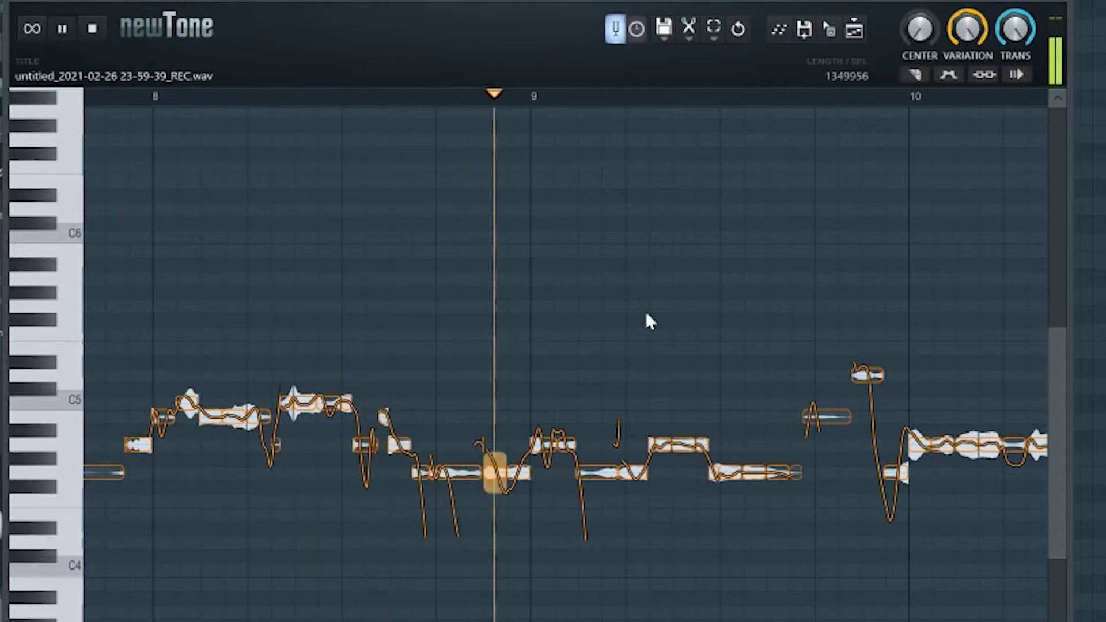
{"action": "scroll", "coordinate": [563, 219], "scroll_direction": "down", "scroll_amount": 5}
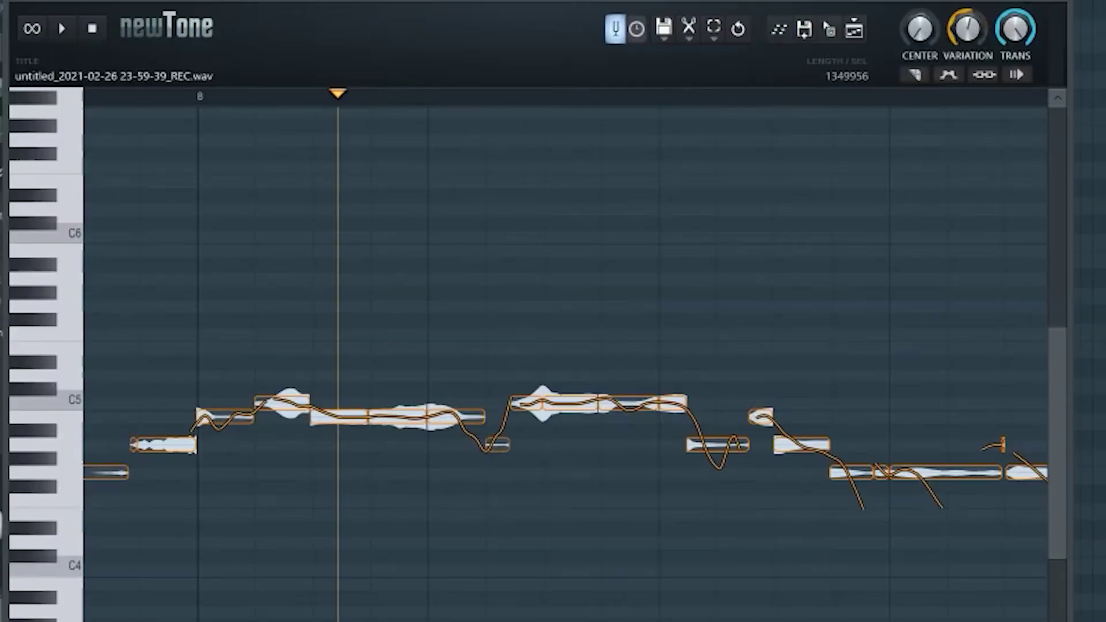
Step: Reduce the vocal's Variation to its minimum and play the flattened notes from just before bar 8
{"action": "left_click_drag", "start_coordinate": [967, 28], "coordinate": [967, 72]}
{"action": "left_click", "coordinate": [138, 97]}
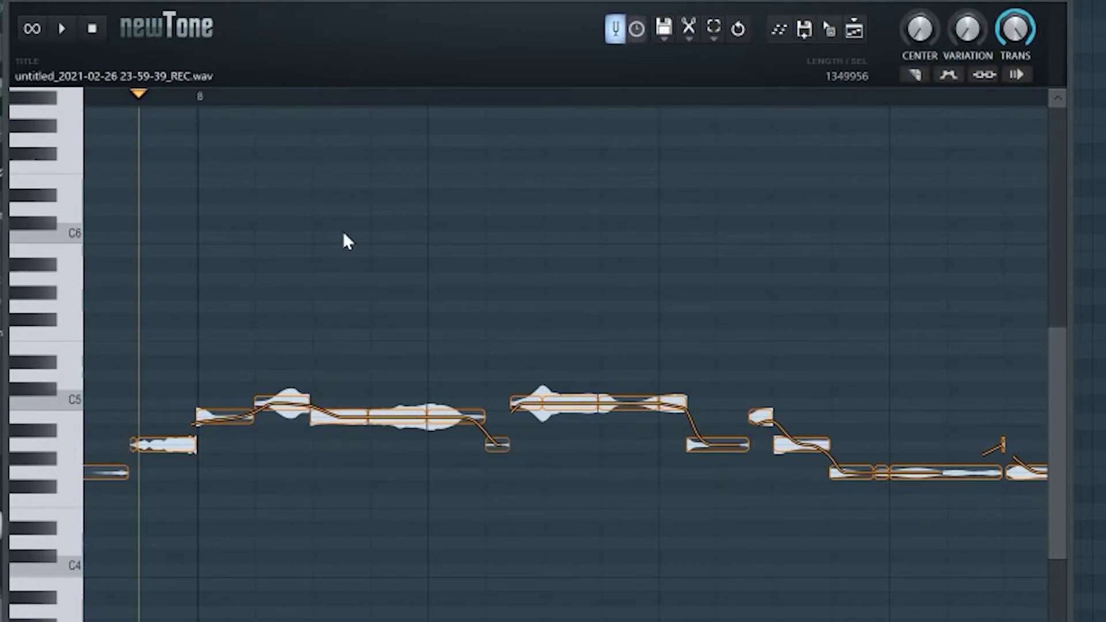
{"action": "key", "text": "space"}
{"action": "scroll", "coordinate": [334, 231], "scroll_direction": "down", "scroll_amount": 3}
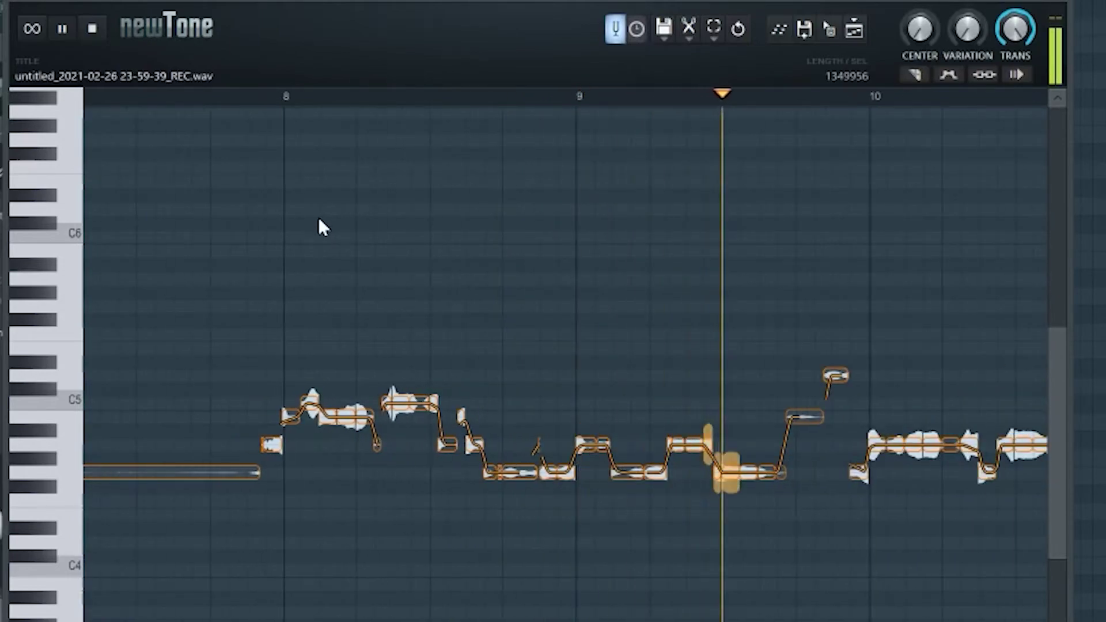
{"action": "scroll", "coordinate": [320, 220], "scroll_direction": "down", "scroll_amount": 3}
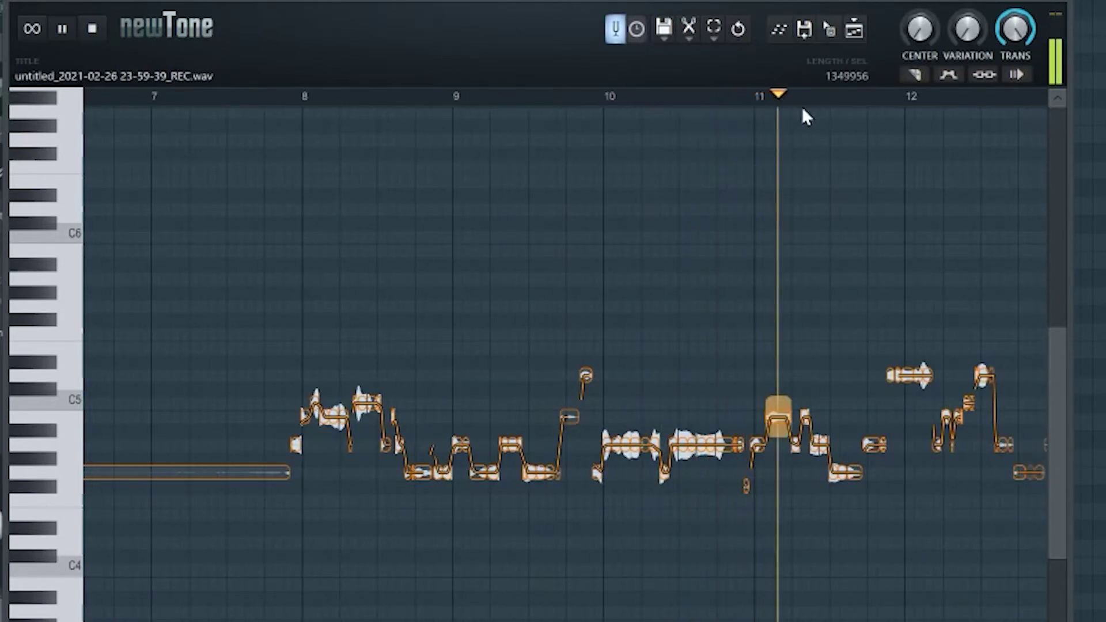
{"action": "key", "text": "space"}
Step: Reduce the Trans amount between the vocal notes to its minimum
{"action": "scroll", "coordinate": [496, 250], "scroll_direction": "up", "scroll_amount": 2}
{"action": "scroll", "coordinate": [441, 267], "scroll_direction": "up", "scroll_amount": 2}
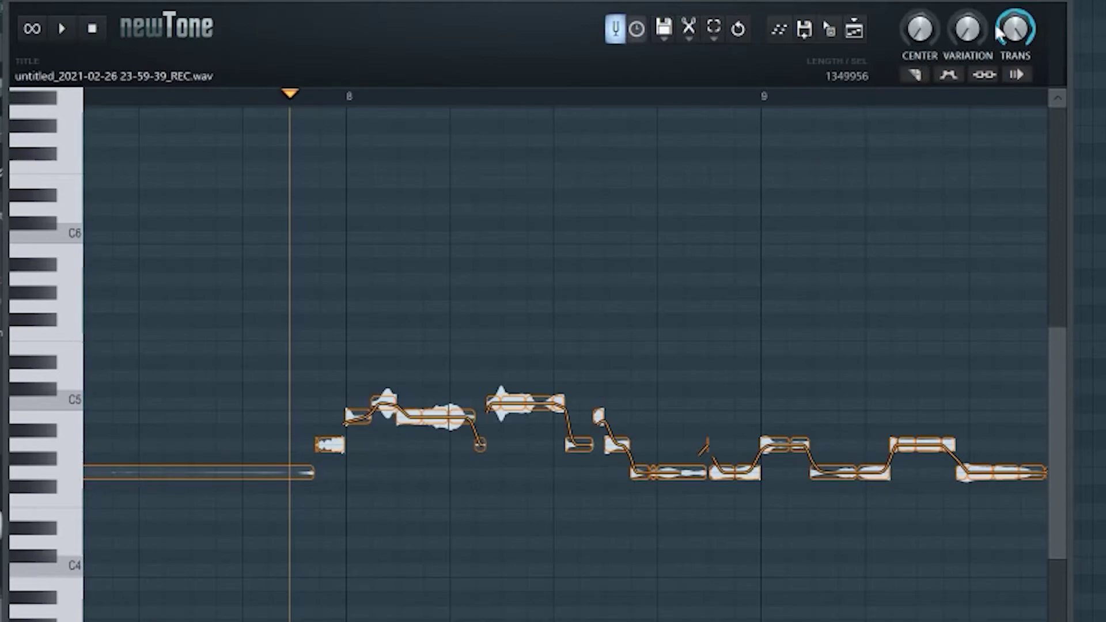
{"action": "mouse_move", "coordinate": [1021, 16]}
{"action": "left_mouse_down"}
{"action": "mouse_move", "coordinate": [1021, 43]}
{"action": "mouse_move", "coordinate": [1021, 16]}
{"action": "left_mouse_up"}
{"action": "scroll", "coordinate": [337, 346], "scroll_direction": "up", "scroll_amount": 5}
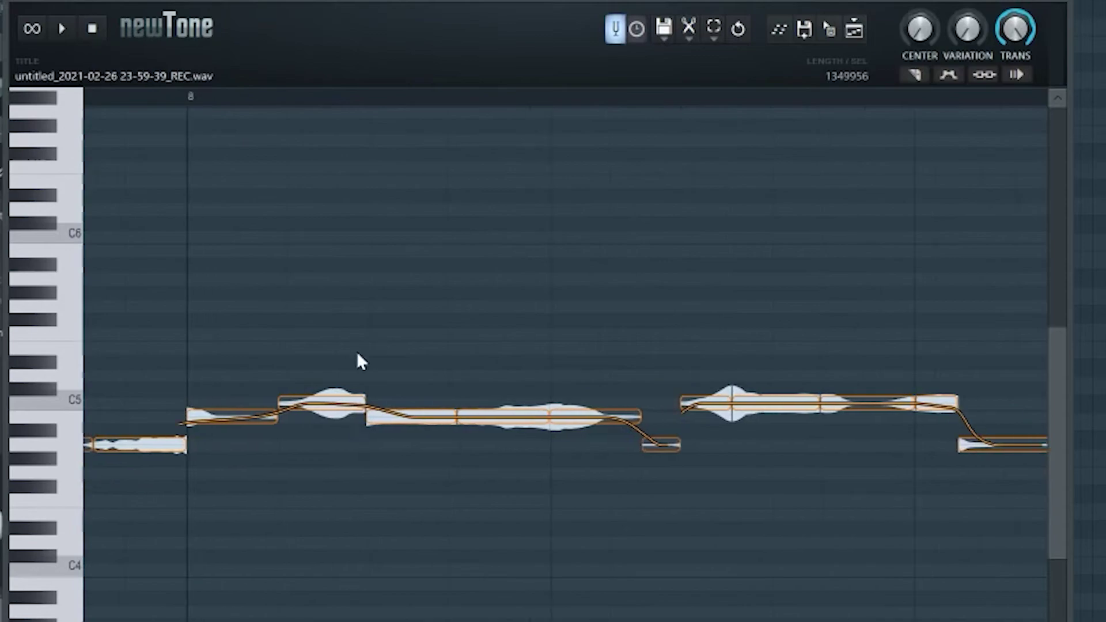
{"action": "scroll", "coordinate": [993, 112], "scroll_direction": "up", "scroll_amount": 1}
{"action": "scroll", "coordinate": [315, 397], "scroll_direction": "down", "scroll_amount": 2}
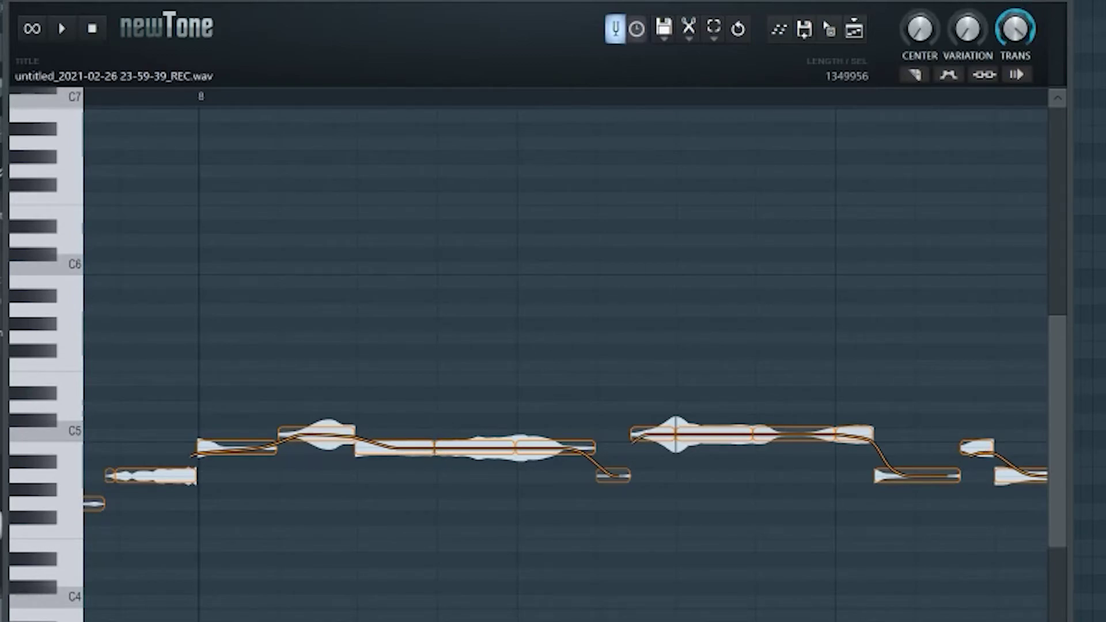
{"action": "left_click_drag", "start_coordinate": [1015, 29], "coordinate": [1015, 75]}
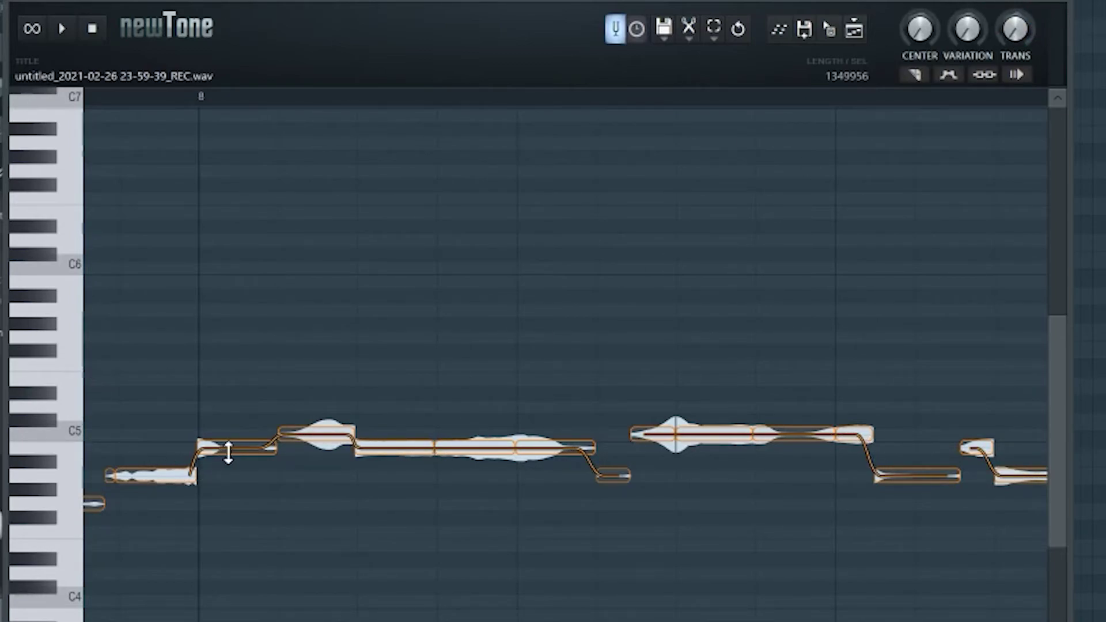
Step: Play back the vocal with abrupt note transitions from just before bar 8 to about bar 17
{"action": "scroll", "coordinate": [276, 202], "scroll_direction": "down", "scroll_amount": 3}
{"action": "scroll", "coordinate": [288, 196], "scroll_direction": "up", "scroll_amount": 1}
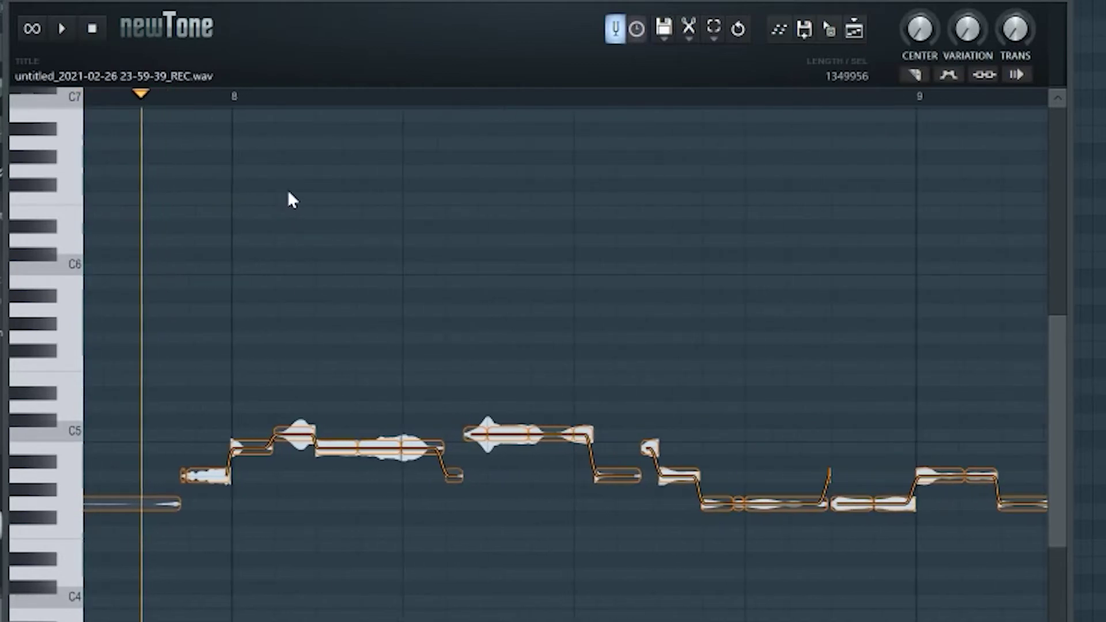
{"action": "scroll", "coordinate": [290, 196], "scroll_direction": "down", "scroll_amount": 1}
{"action": "key", "text": "space"}
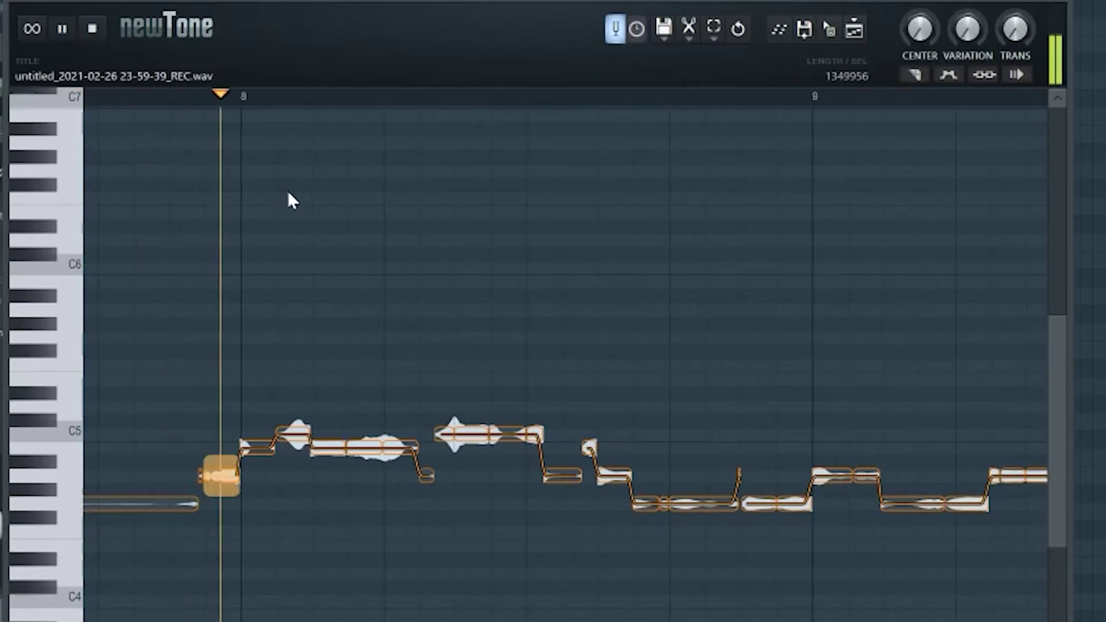
{"action": "scroll", "coordinate": [288, 196], "scroll_direction": "down", "scroll_amount": 3}
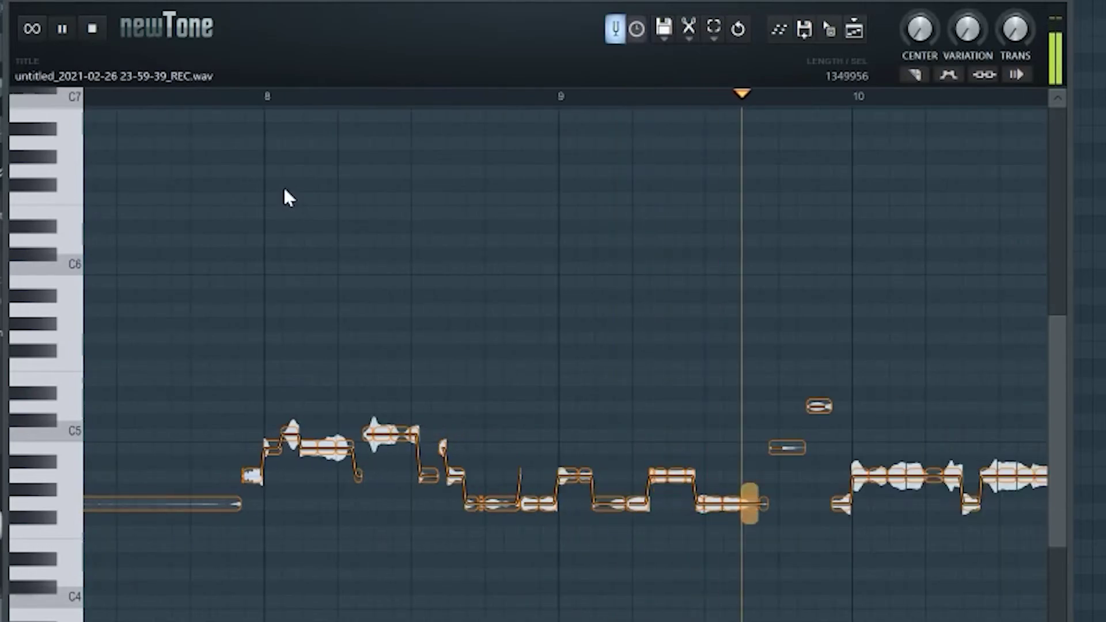
{"action": "scroll", "coordinate": [289, 198], "scroll_direction": "down", "scroll_amount": 5}
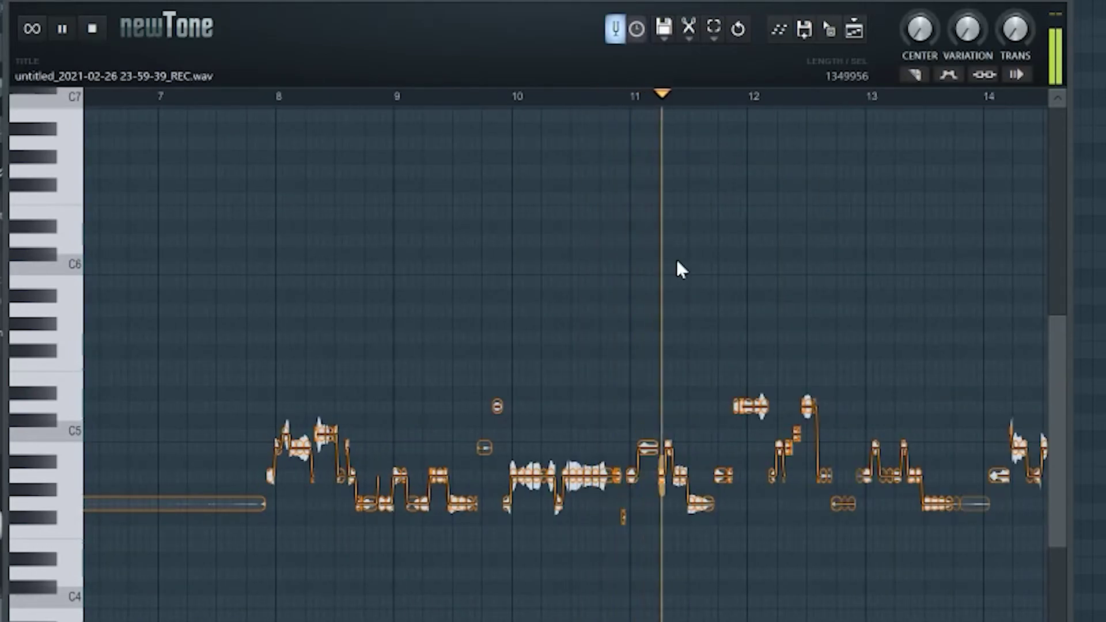
{"action": "scroll", "coordinate": [486, 247], "scroll_direction": "down", "scroll_amount": 5}
{"action": "scroll", "coordinate": [747, 288], "scroll_direction": "up", "scroll_amount": 2}
{"action": "scroll", "coordinate": [682, 291], "scroll_direction": "up", "scroll_amount": 3}
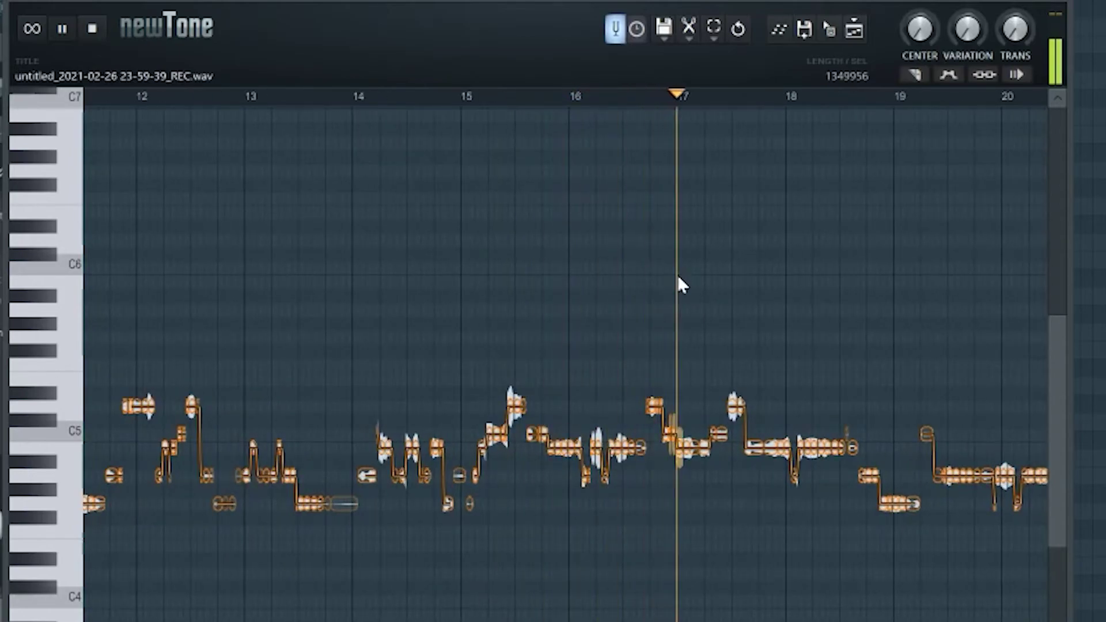
{"action": "key", "text": "space"}
Step: Raise the vocal's Trans amount back to its maximum
{"action": "left_click_drag", "start_coordinate": [1010, 34], "coordinate": [1010, 3]}
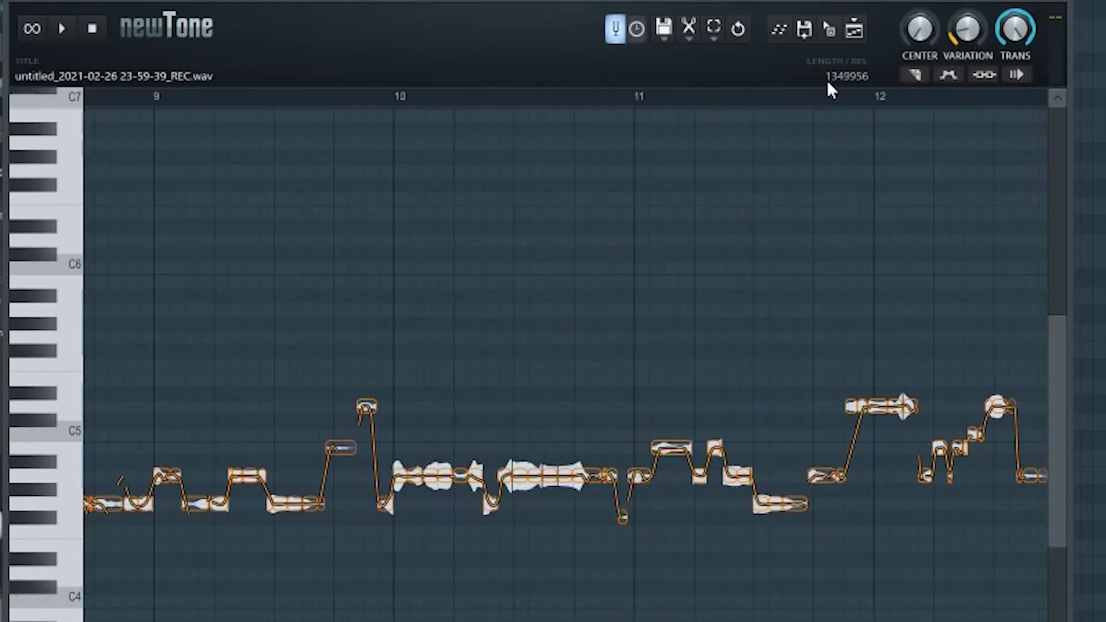
{"action": "left_click", "coordinate": [828, 92]}
{"action": "scroll", "coordinate": [520, 315], "scroll_direction": "down", "scroll_amount": 3}
{"action": "scroll", "coordinate": [617, 372], "scroll_direction": "up", "scroll_amount": 3}
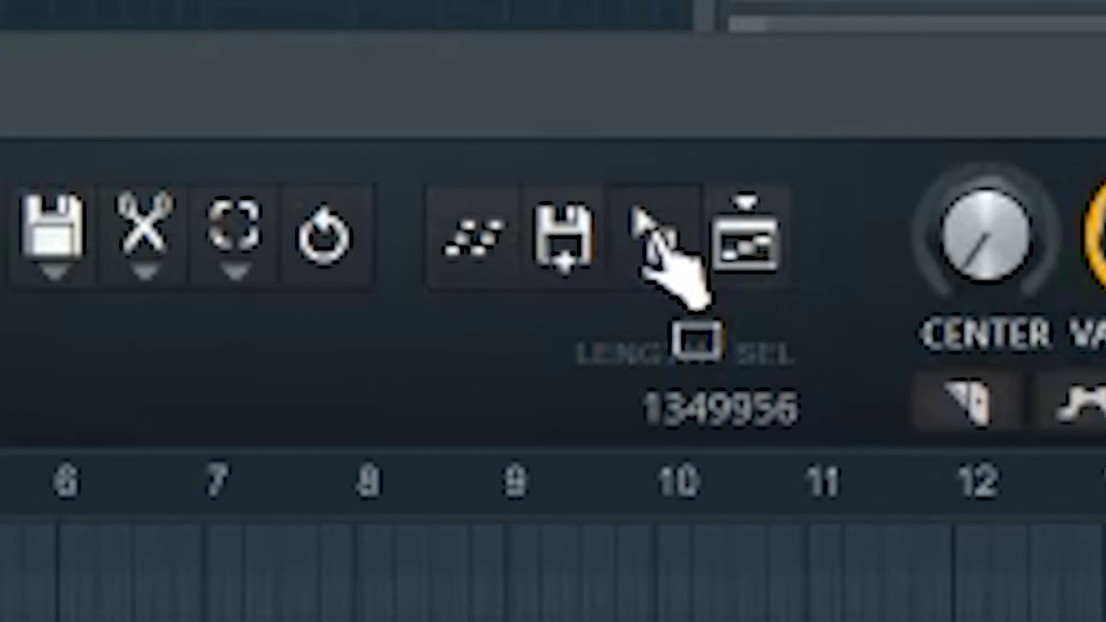
Step: Place the pitch-corrected vocal from Newtone as an audio clip at the start of playlist Track 17
{"action": "left_click_drag", "start_coordinate": [654, 233], "coordinate": [664, 244]}
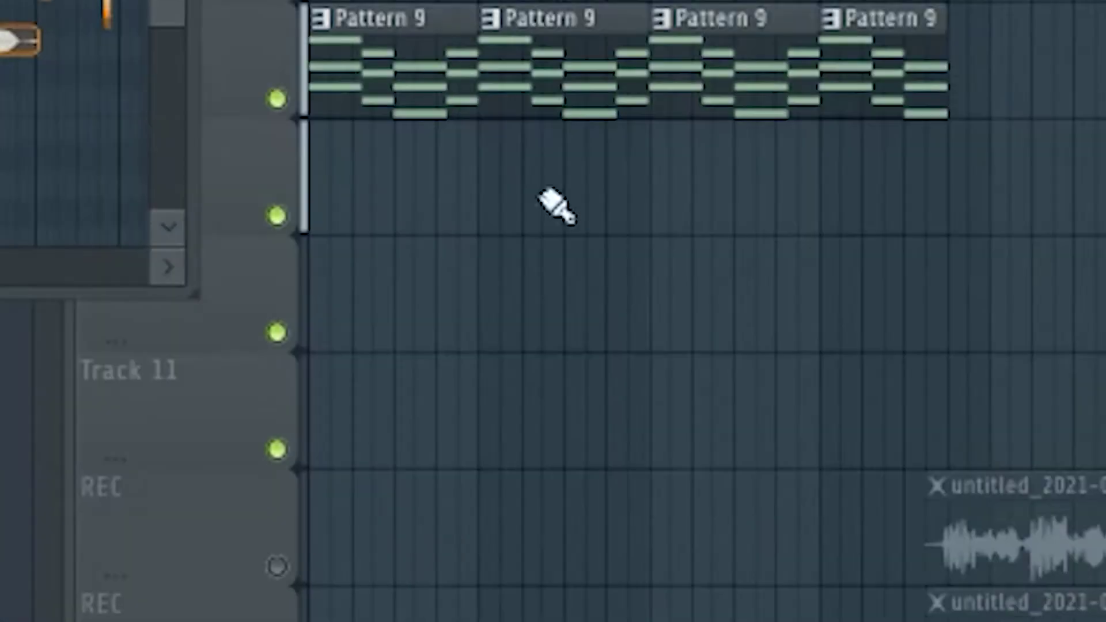
{"action": "scroll", "coordinate": [543, 190], "scroll_direction": "down", "scroll_amount": 3}
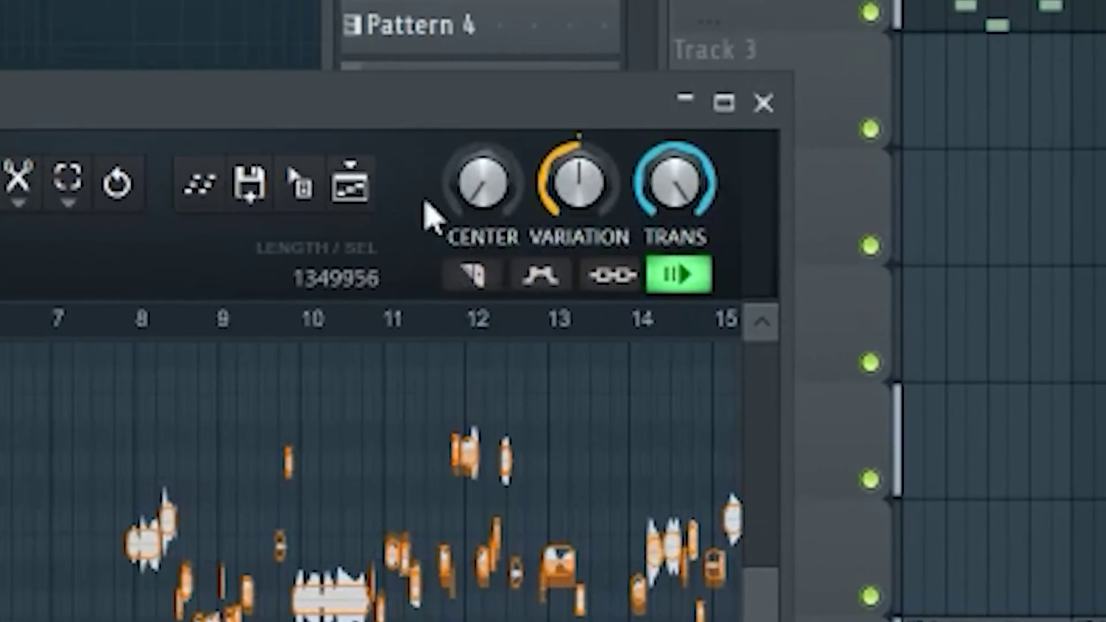
{"action": "left_click_drag", "start_coordinate": [311, 192], "coordinate": [588, 271]}
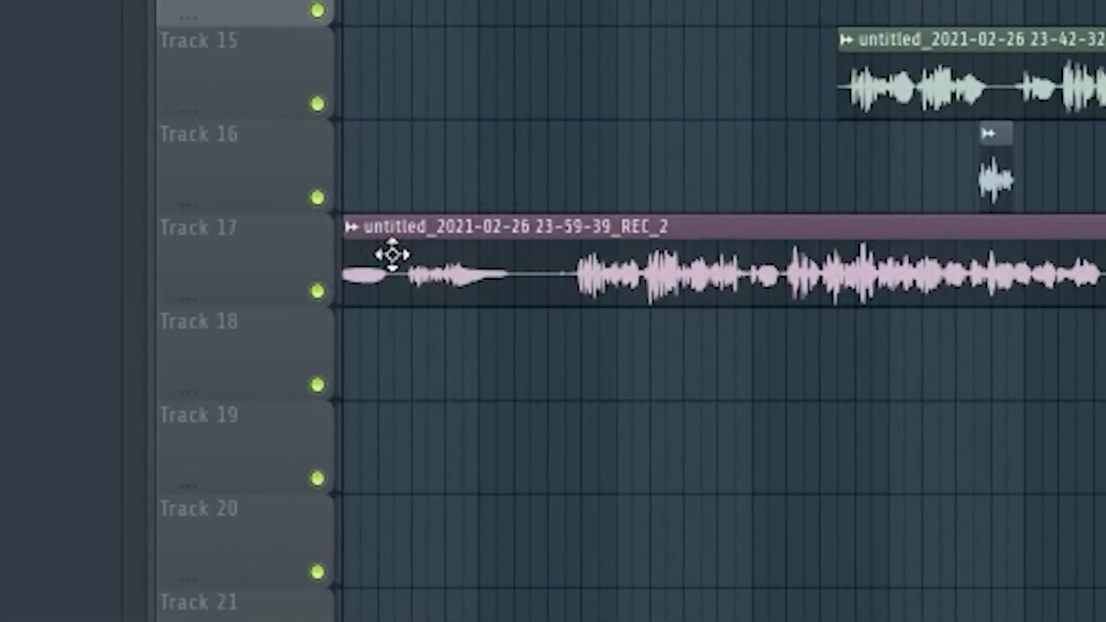
Step: Line up the pitch-corrected vocal with the original takes and trim the silent start off the REC_3 clip on Track 18
{"action": "left_click_drag", "start_coordinate": [392, 254], "coordinate": [449, 257]}
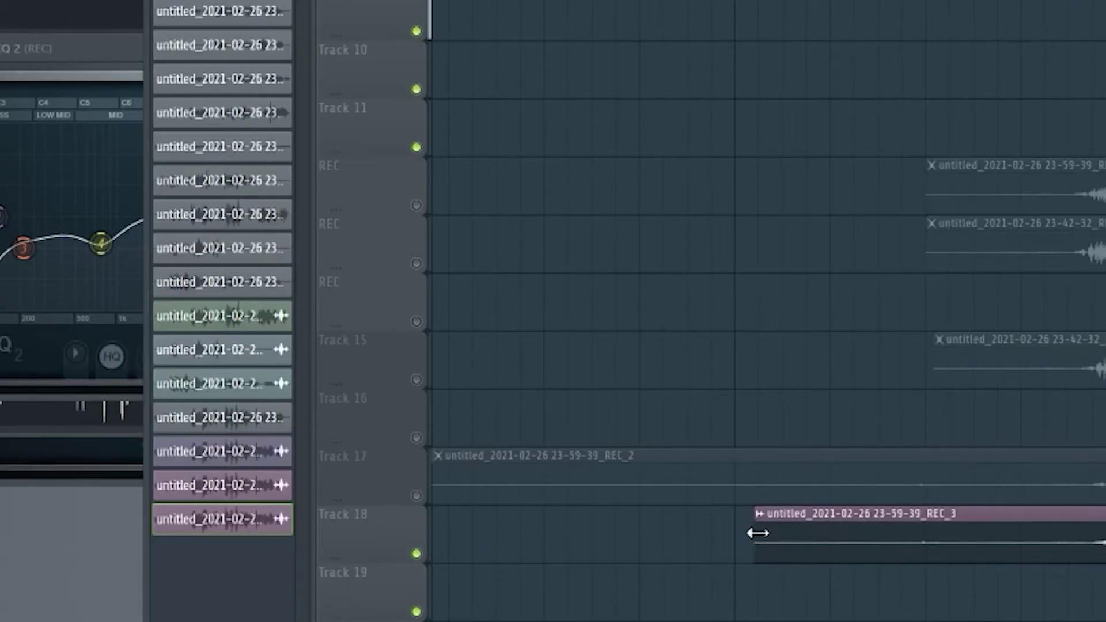
{"action": "left_click_drag", "start_coordinate": [756, 522], "coordinate": [1013, 519]}
{"action": "scroll", "coordinate": [712, 556], "scroll_direction": "down", "scroll_amount": 3}
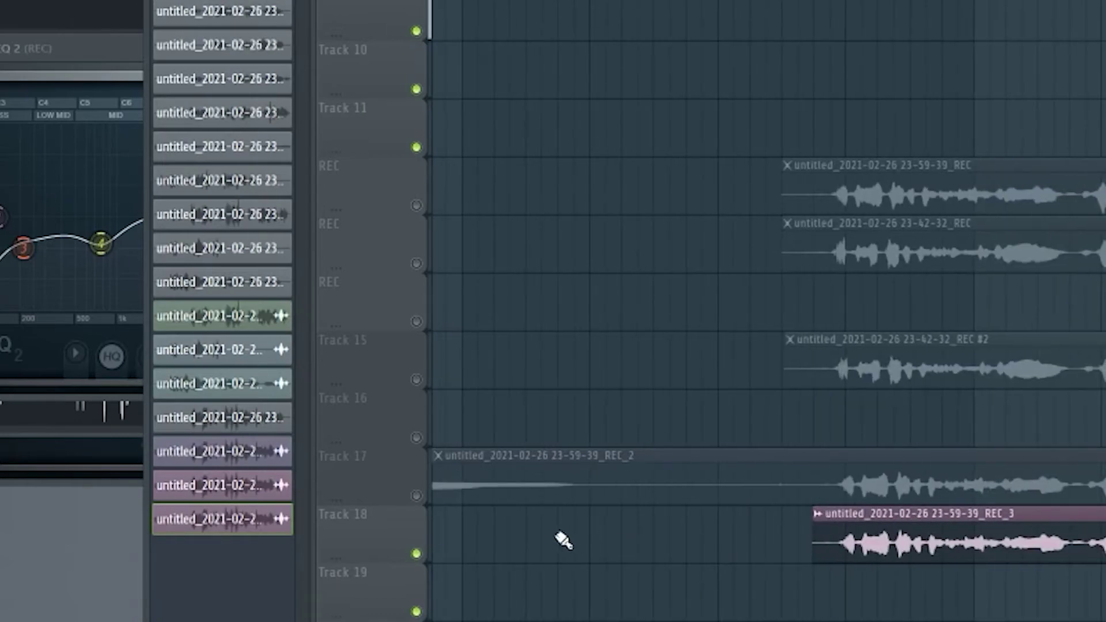
Step: Open the channel settings of the vocal clip on Track 18 and route it to mixer track 16
{"action": "double_click", "coordinate": [916, 537]}
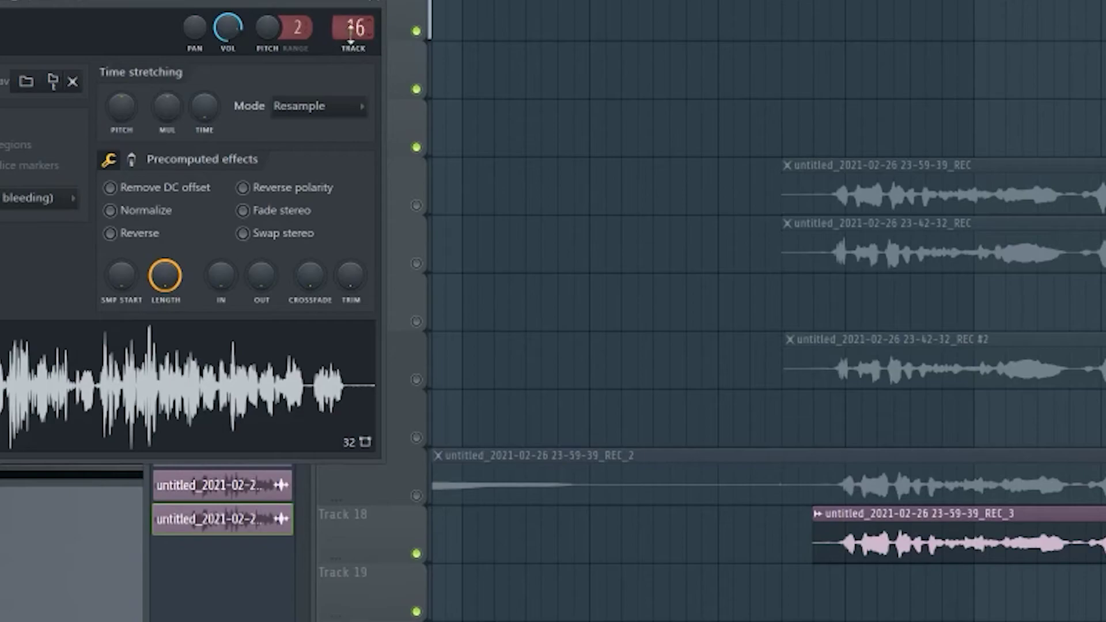
Step: Play back the soloed pitch-corrected vocal on Track 18 from just before its first phrase
{"action": "left_click", "coordinate": [799, 2]}
{"action": "scroll", "coordinate": [637, 420], "scroll_direction": "down", "scroll_amount": 3}
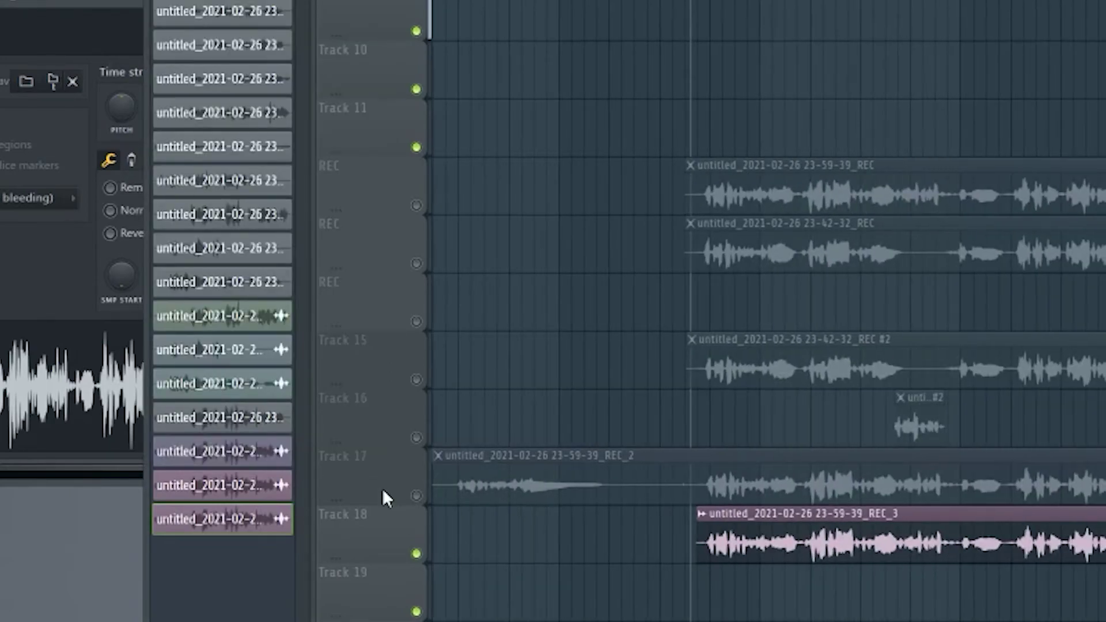
{"action": "key", "text": "space"}
{"action": "scroll", "coordinate": [657, 563], "scroll_direction": "down", "scroll_amount": 2}
{"action": "scroll", "coordinate": [790, 613], "scroll_direction": "up", "scroll_amount": 3}
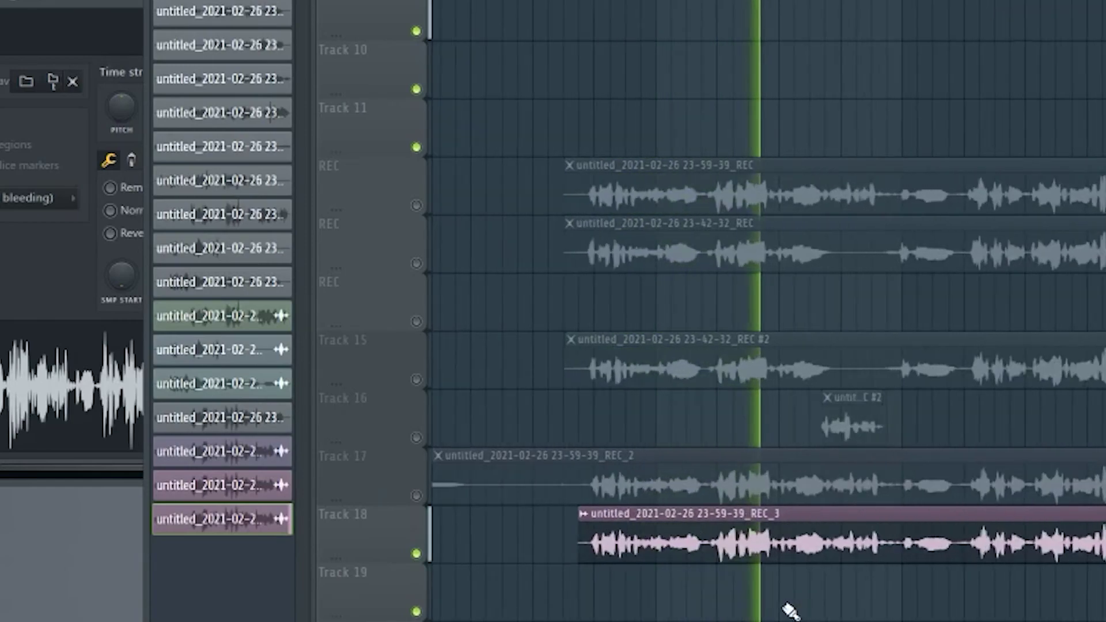
{"action": "scroll", "coordinate": [918, 599], "scroll_direction": "up", "scroll_amount": 5}
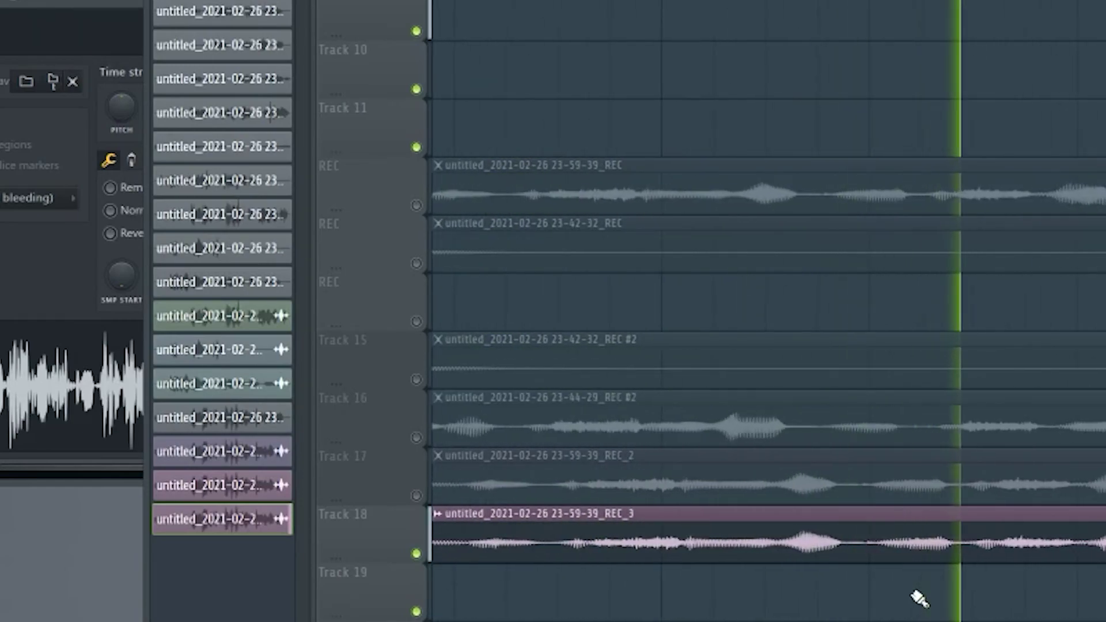
{"action": "scroll", "coordinate": [916, 596], "scroll_direction": "down", "scroll_amount": 4}
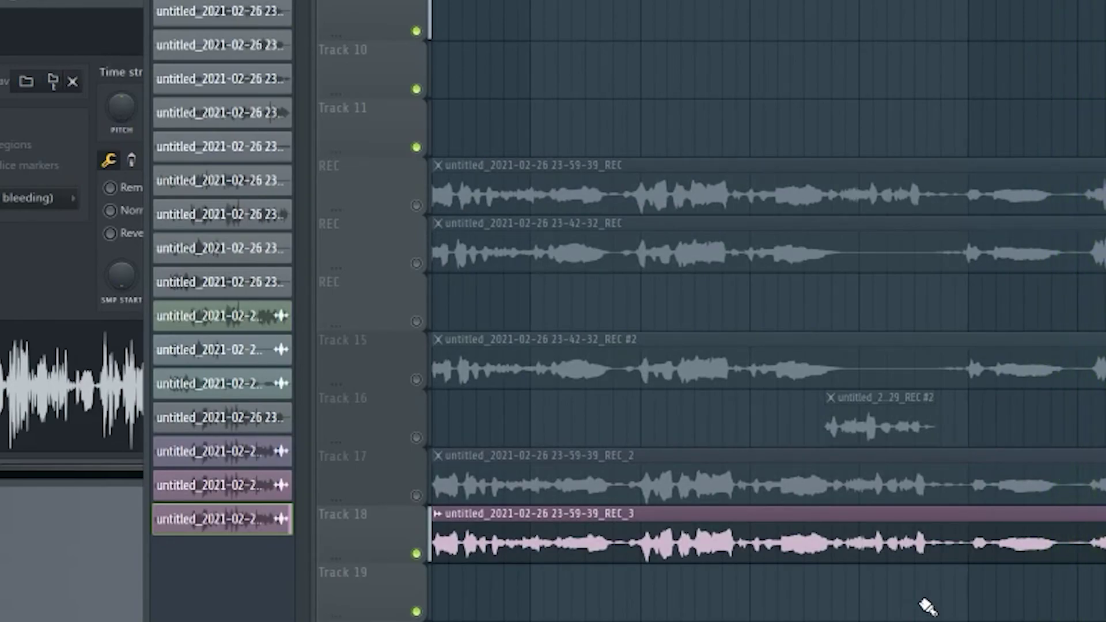
{"action": "scroll", "coordinate": [1040, 592], "scroll_direction": "down", "scroll_amount": 4}
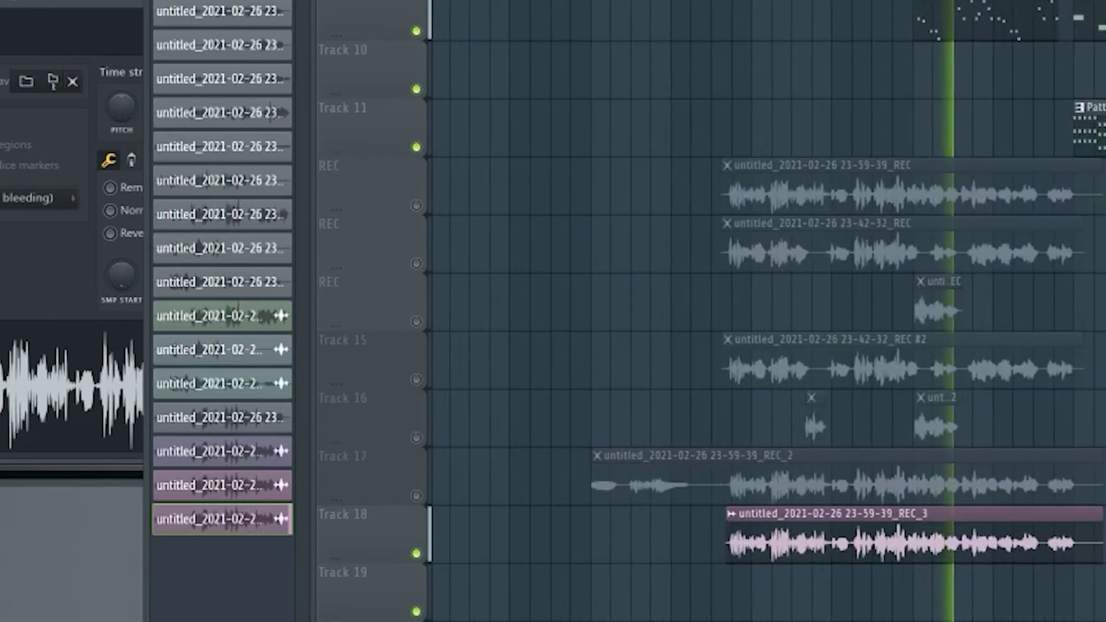
{"action": "scroll", "coordinate": [766, 369], "scroll_direction": "up", "scroll_amount": 3}
{"action": "scroll", "coordinate": [766, 368], "scroll_direction": "down", "scroll_amount": 2}
{"action": "scroll", "coordinate": [766, 369], "scroll_direction": "up", "scroll_amount": 4}
{"action": "scroll", "coordinate": [766, 369], "scroll_direction": "down", "scroll_amount": 4}
{"action": "scroll", "coordinate": [824, 346], "scroll_direction": "down", "scroll_amount": 3}
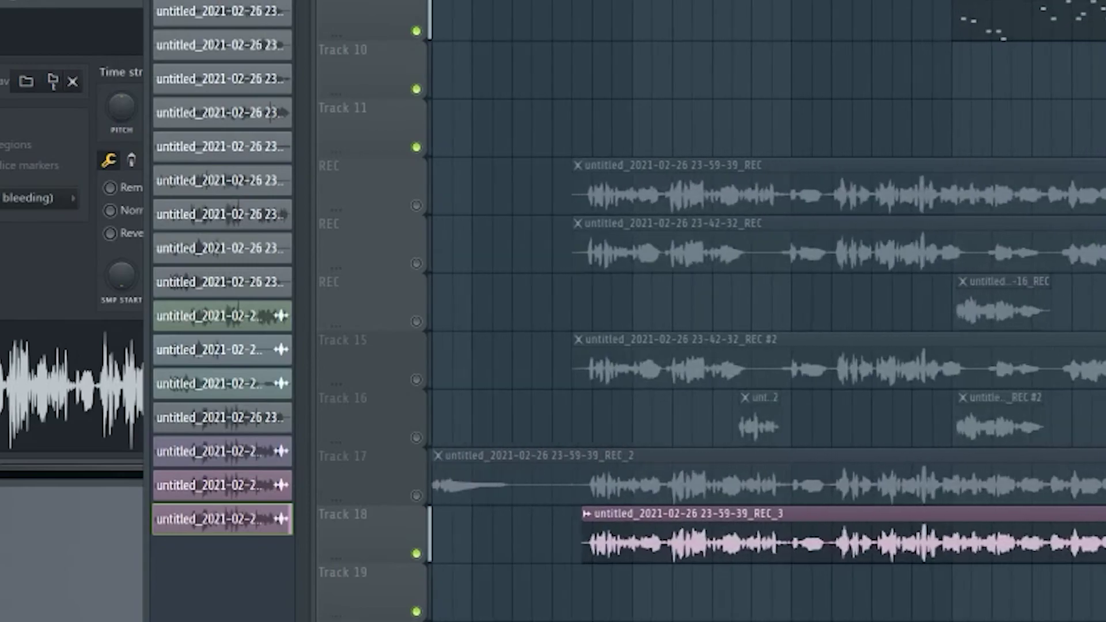
{"action": "scroll", "coordinate": [766, 311], "scroll_direction": "up", "scroll_amount": 4}
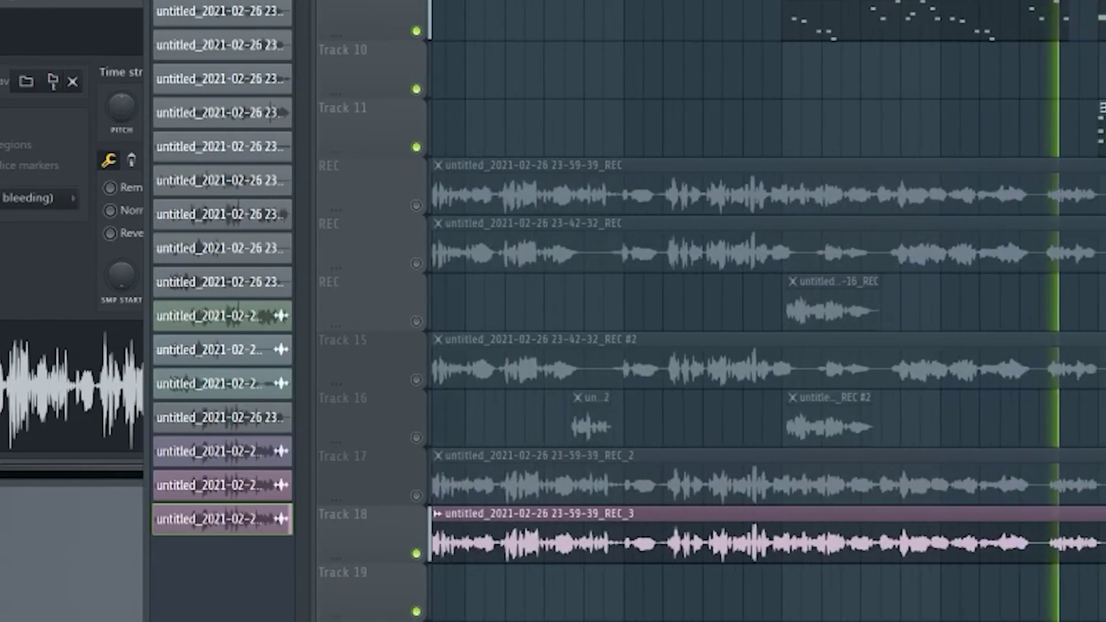
{"action": "scroll", "coordinate": [766, 311], "scroll_direction": "down", "scroll_amount": 3}
{"action": "key", "text": "space"}
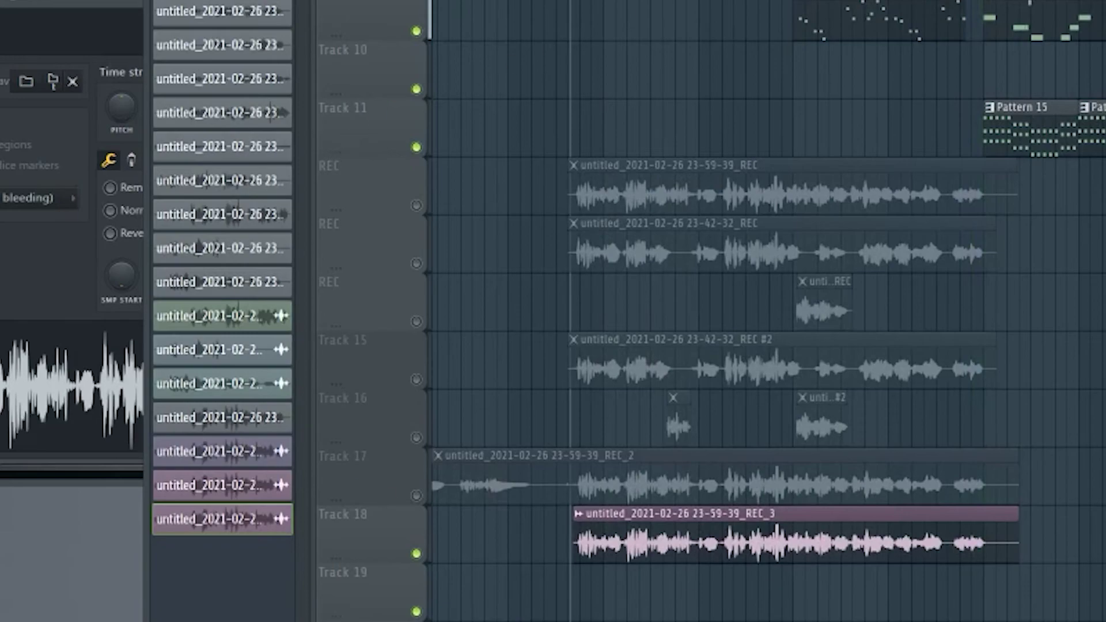
Step: Bring up the empty Newtone editor over the playlist and reposition its window
{"action": "scroll", "coordinate": [766, 311], "scroll_direction": "left", "scroll_amount": 3}
{"action": "scroll", "coordinate": [550, 54], "scroll_direction": "up", "scroll_amount": 7}
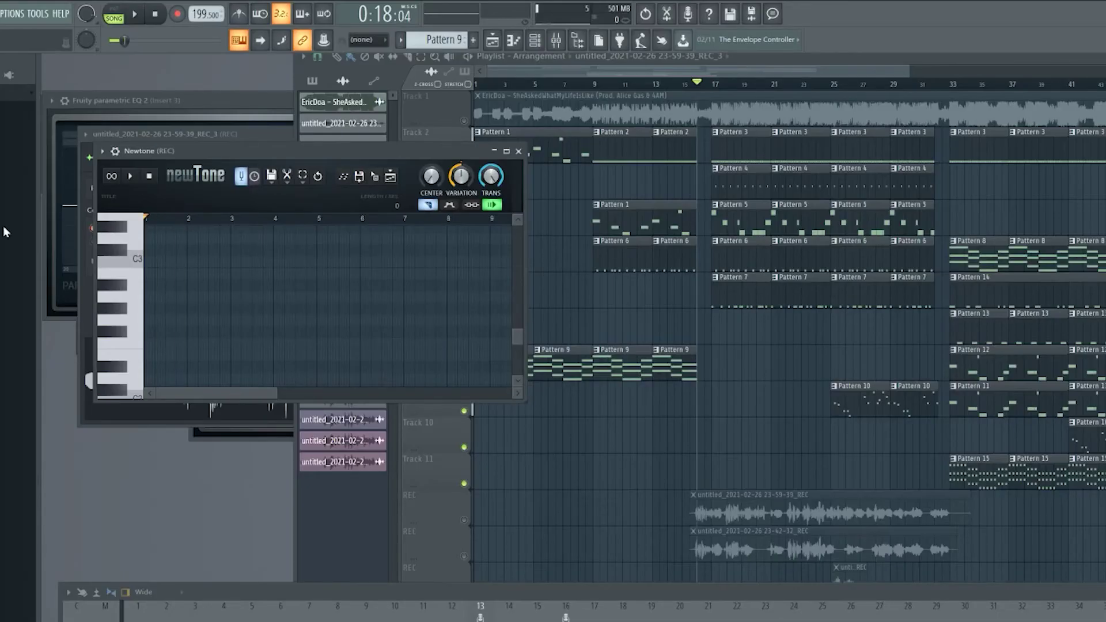
{"action": "scroll", "coordinate": [237, 274], "scroll_direction": "up", "scroll_amount": 2}
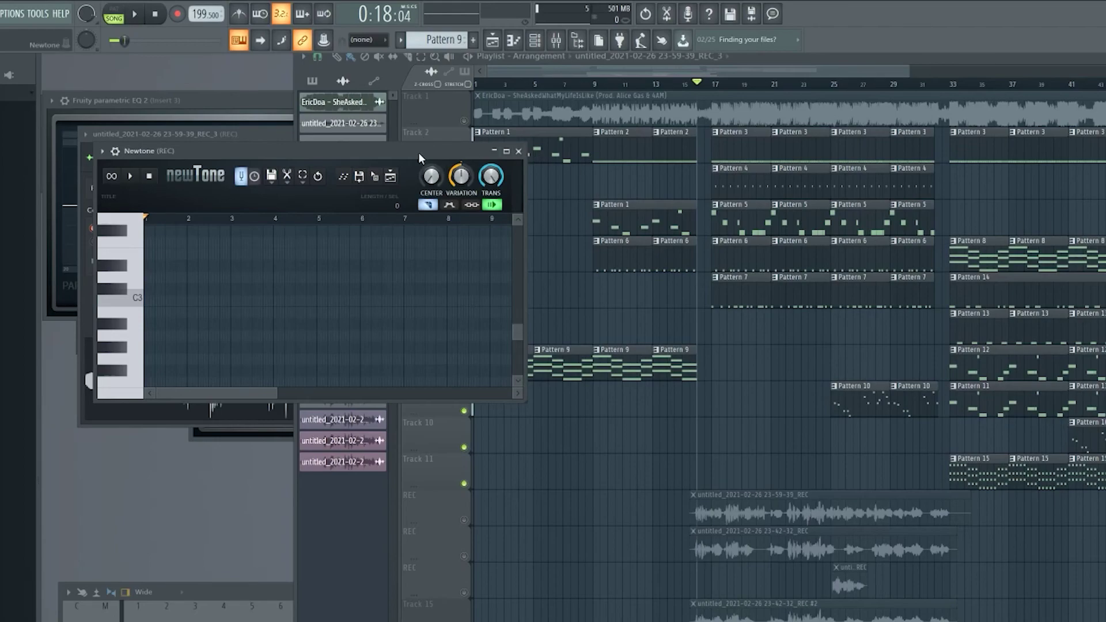
{"action": "mouse_move", "coordinate": [418, 152]}
{"action": "left_mouse_down"}
{"action": "mouse_move", "coordinate": [365, 144]}
{"action": "mouse_move", "coordinate": [410, 139]}
{"action": "left_mouse_up"}
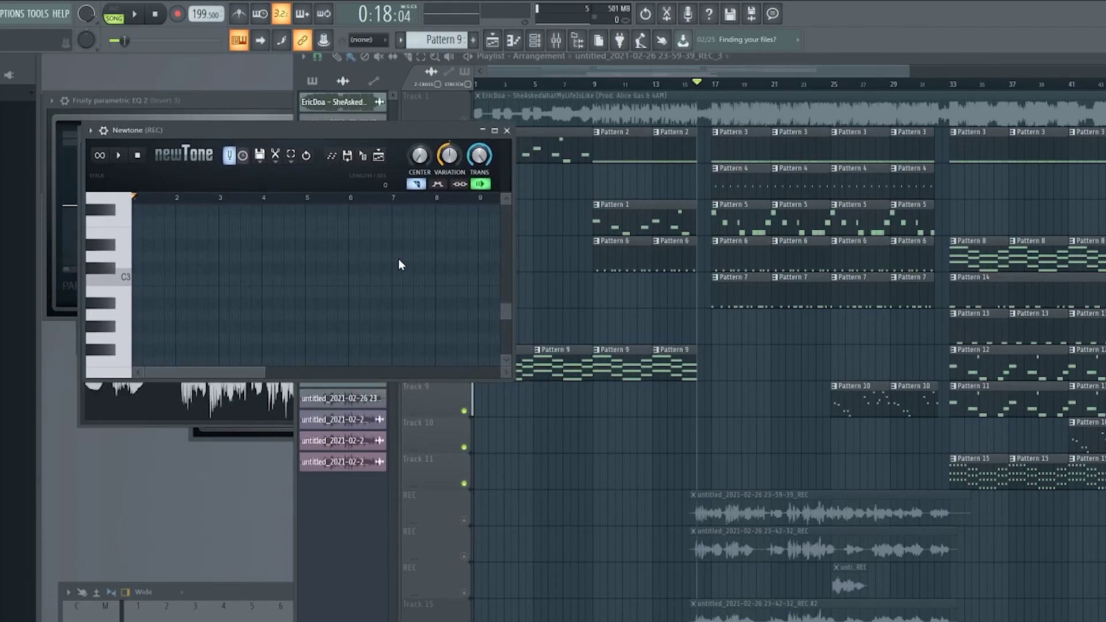